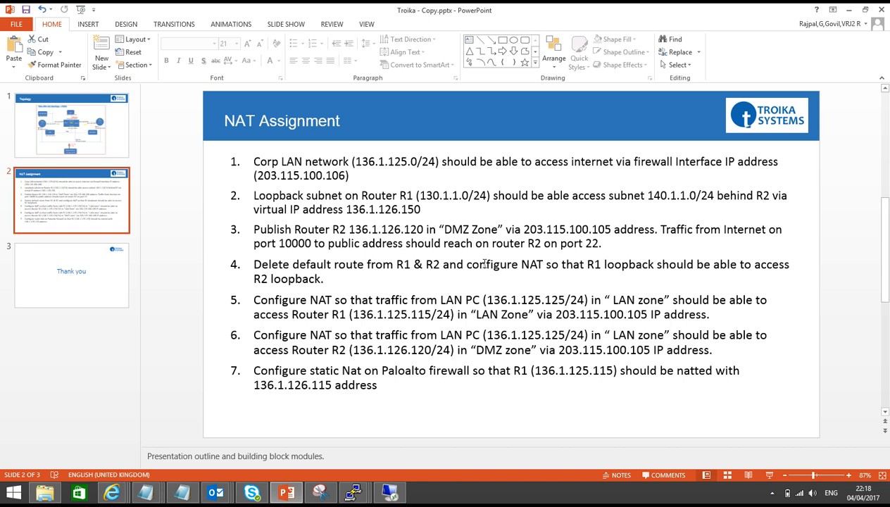
Leave the NAT Assignment slide and switch to the PA-VM firewall web UI window.
mouse_move(111, 492)
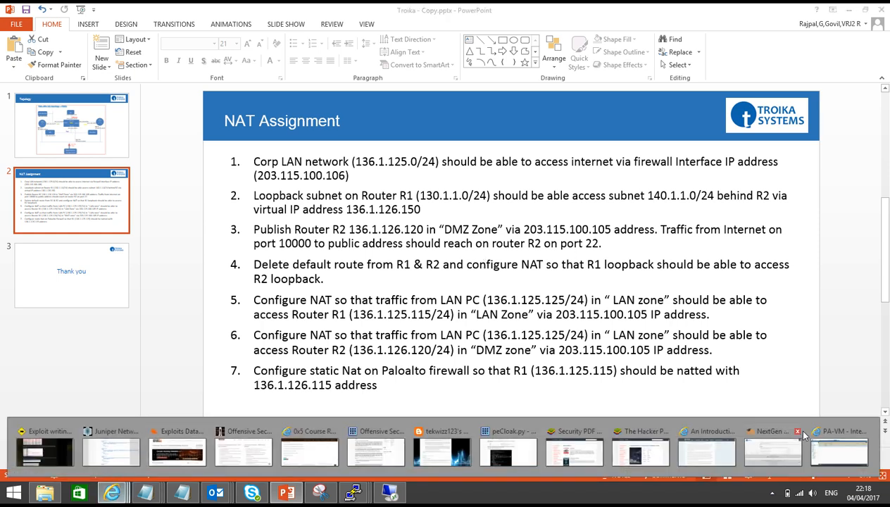
left_click(852, 459)
Create a new NAT rule named Port Forwarding.
left_click(293, 79)
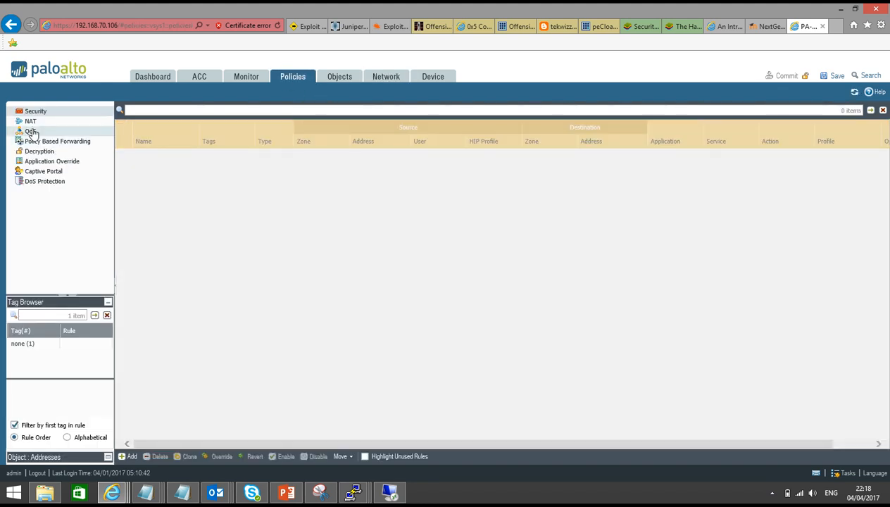
left_click(30, 121)
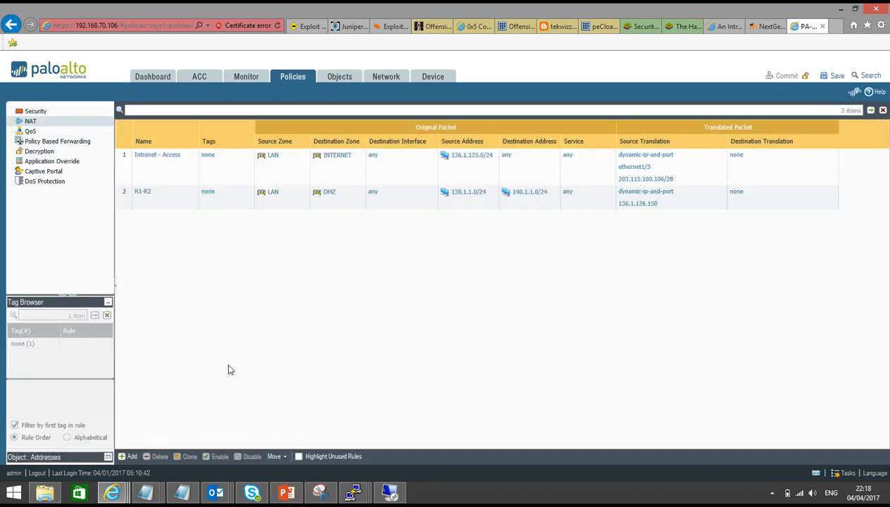
left_click(128, 457)
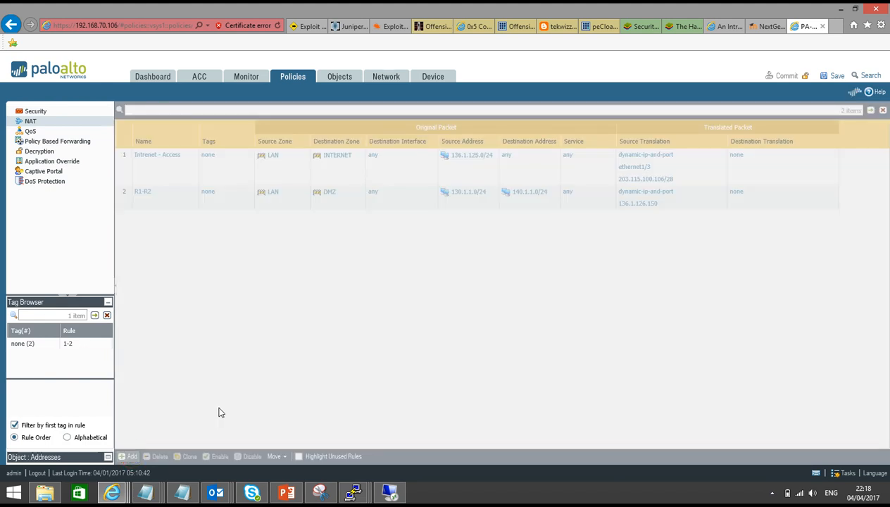
type("Port Fo")
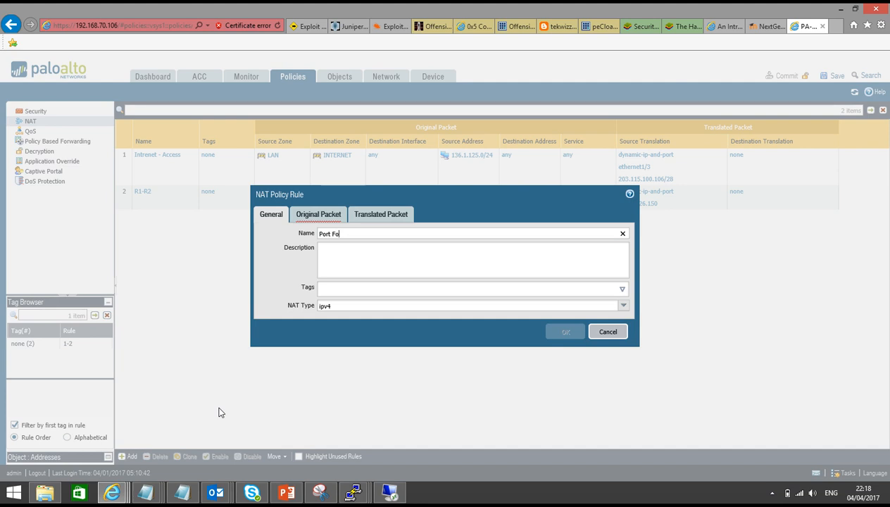
type("rwarding")
Set the NAT rule's source zone and destination zone both to INTERNET.
left_click(317, 215)
left_click(274, 352)
left_click(291, 286)
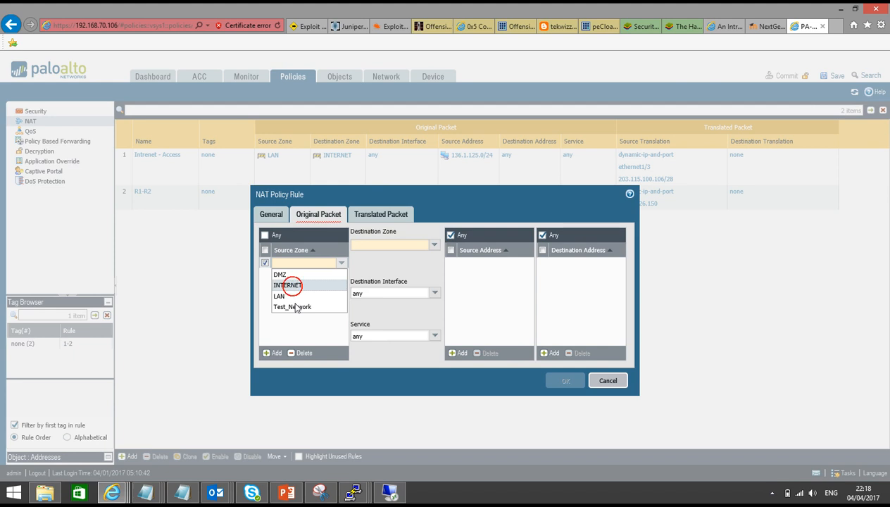
left_click(295, 317)
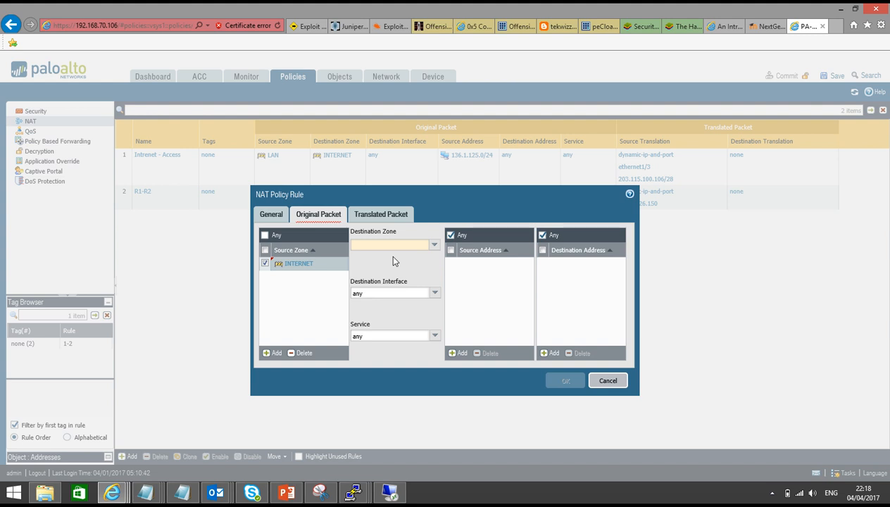
left_click(434, 245)
left_click(396, 268)
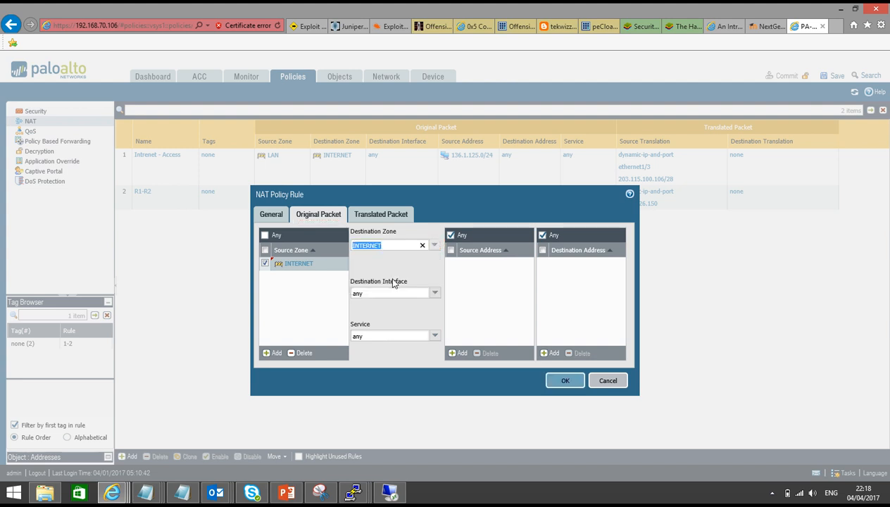
left_click(393, 265)
Load whatismyip.com in a new browser tab.
left_click(835, 26)
type("whatismyip.com/")
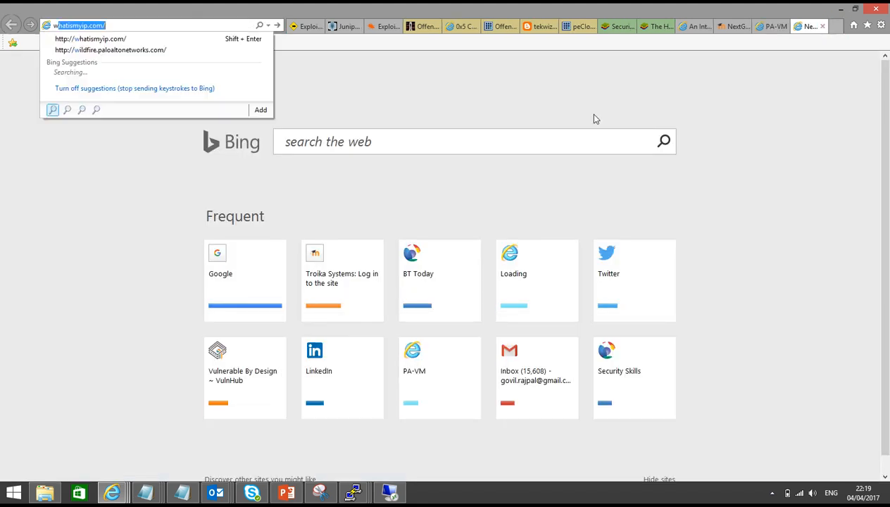
key("Return")
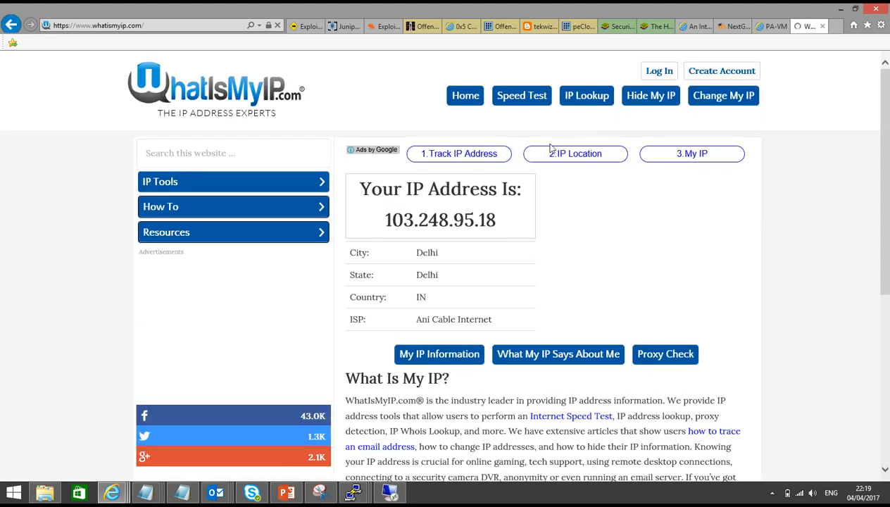
mouse_move(497, 220)
left_mouse_down()
mouse_move(383, 218)
mouse_move(493, 220)
left_mouse_up()
Copy the public IP 103.248.95.18 and return to the PA-VM tab.
double_click(382, 219)
right_click(476, 217)
left_click(496, 239)
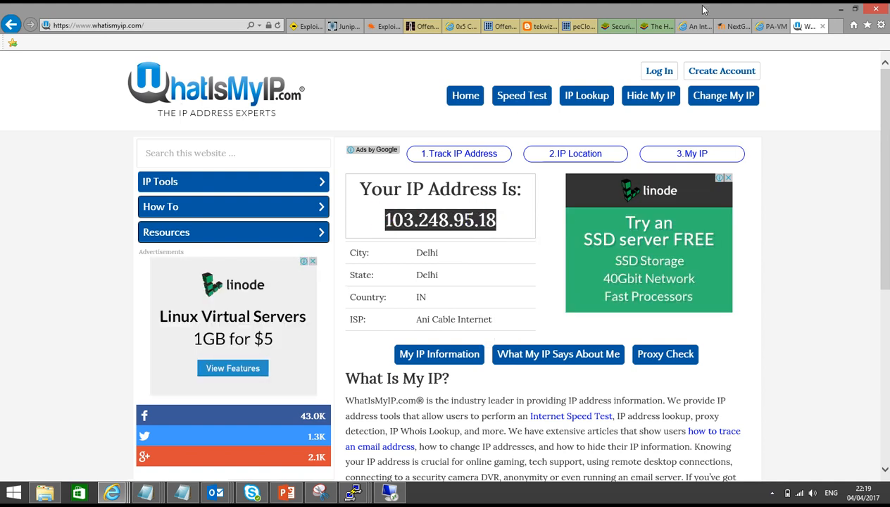
left_click(775, 26)
Add source address 103.248.95.18/32 to the NAT rule.
left_click(459, 353)
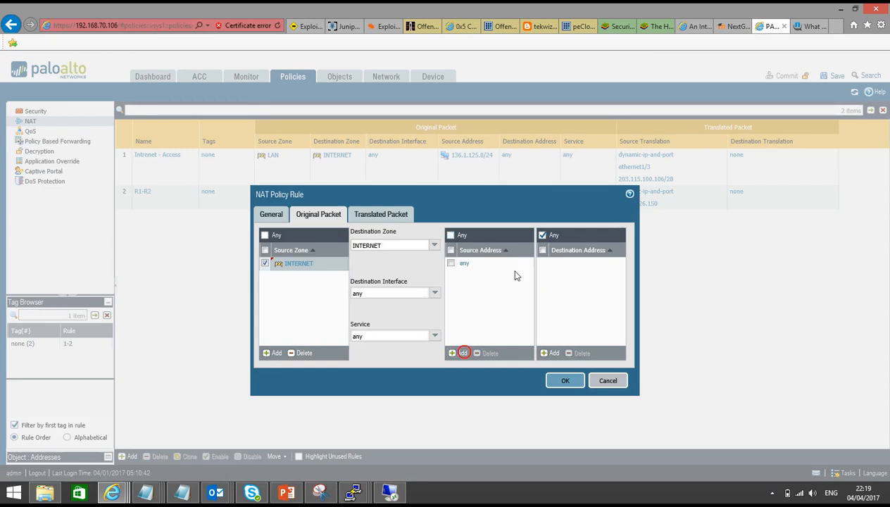
key("ctrl+v")
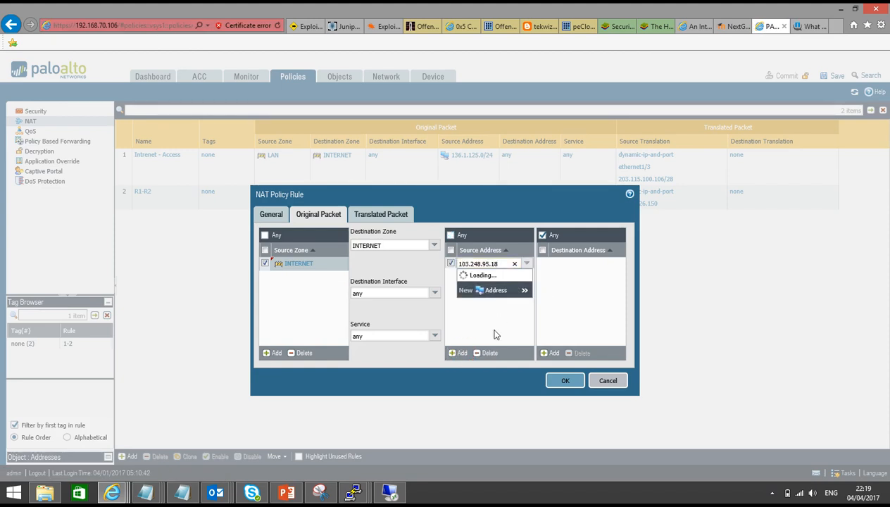
type("/32")
left_click(566, 314)
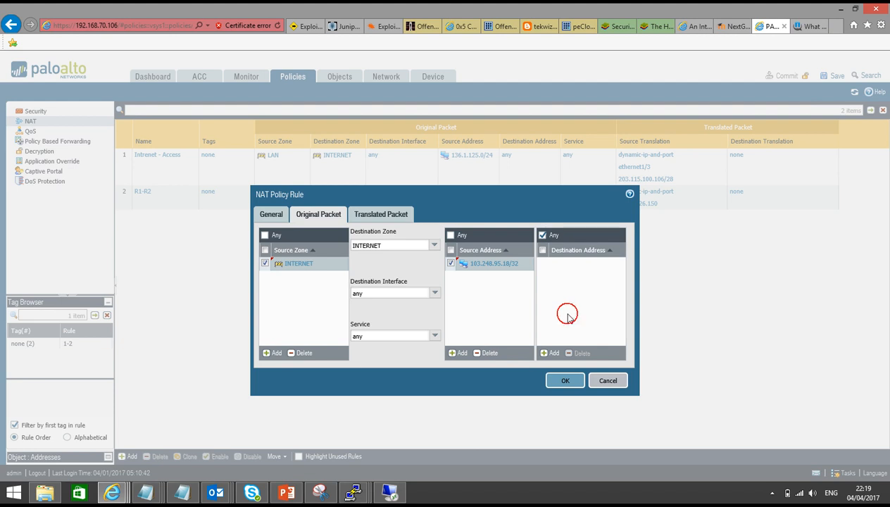
Add destination address 203.115.100.105 and enable destination address translation.
left_click(551, 352)
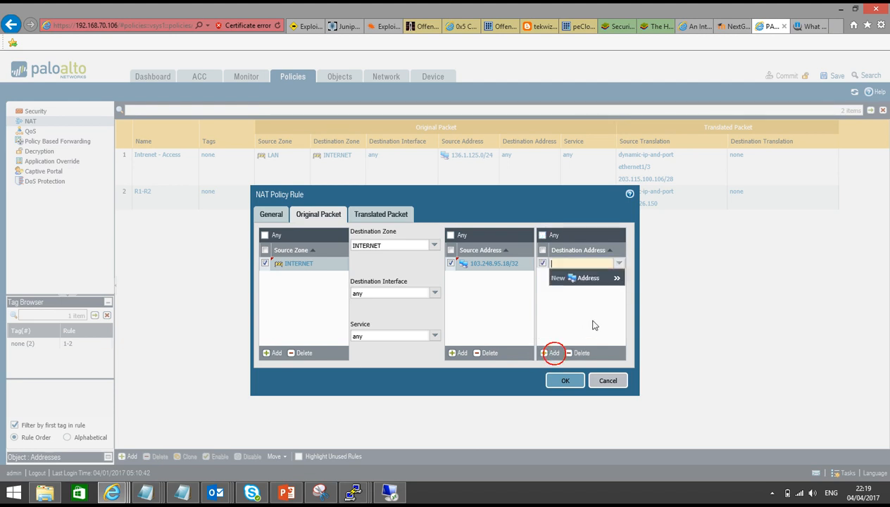
type("203.11")
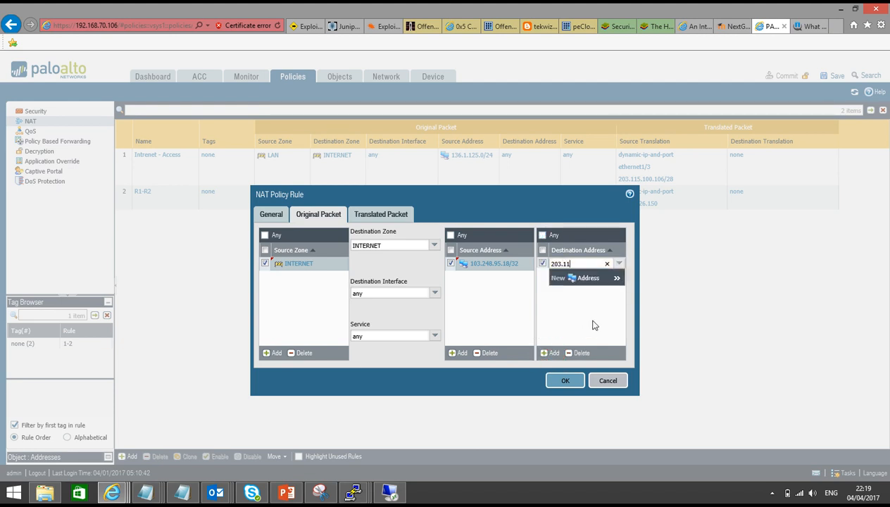
type("5.100.")
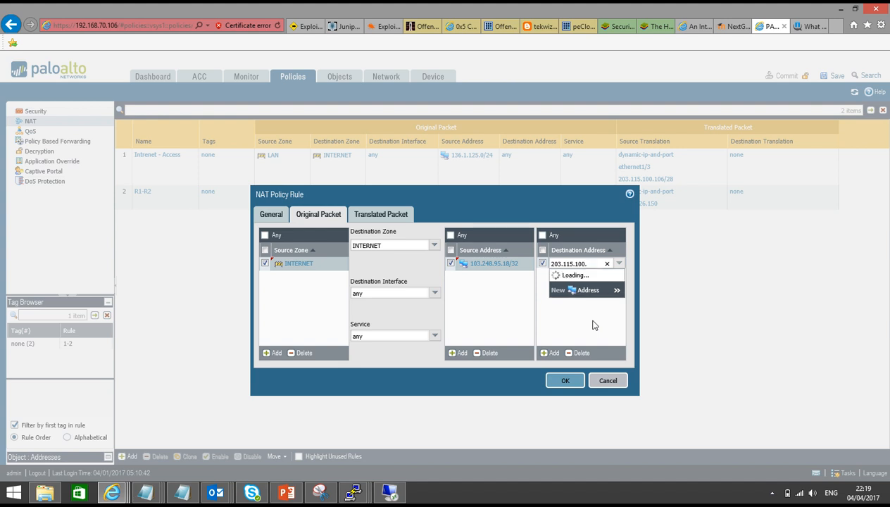
type("105")
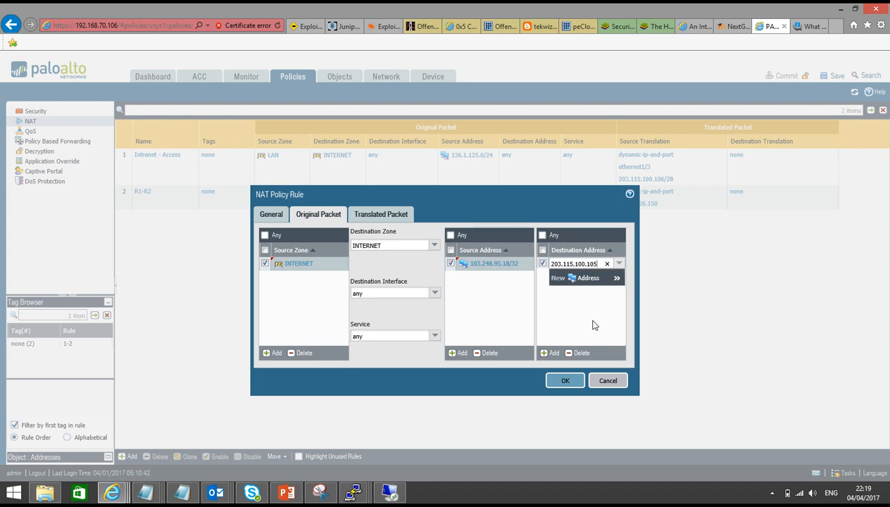
left_click(593, 324)
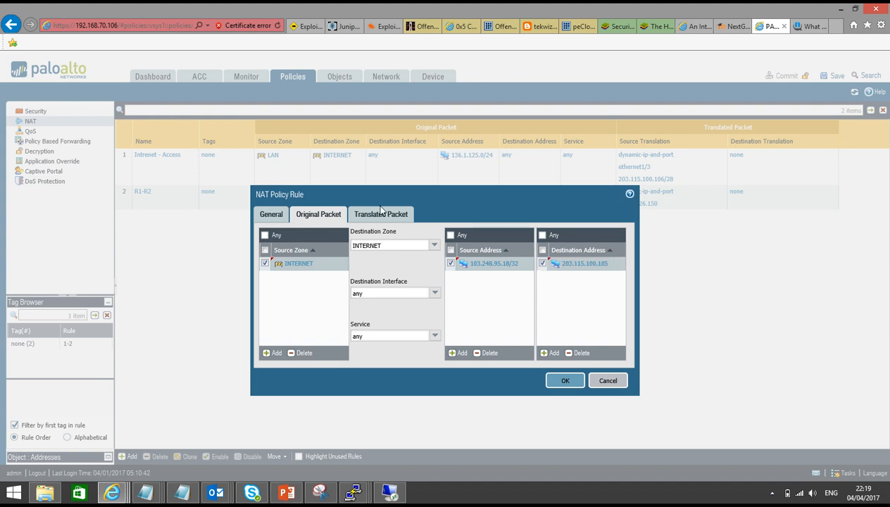
left_click(380, 213)
left_click(457, 233)
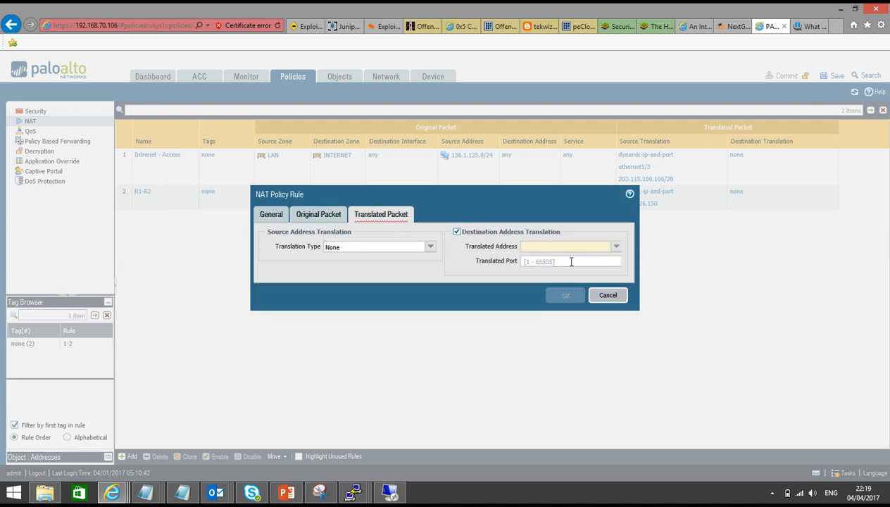
Set the translated destination address to 136.1.126.120 and translated port to 22.
left_click(589, 247)
type("136.1.")
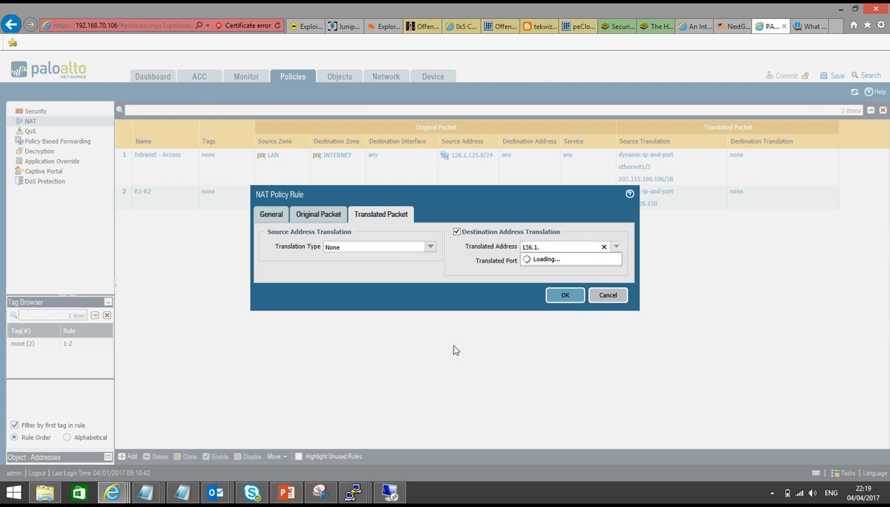
type("126.1")
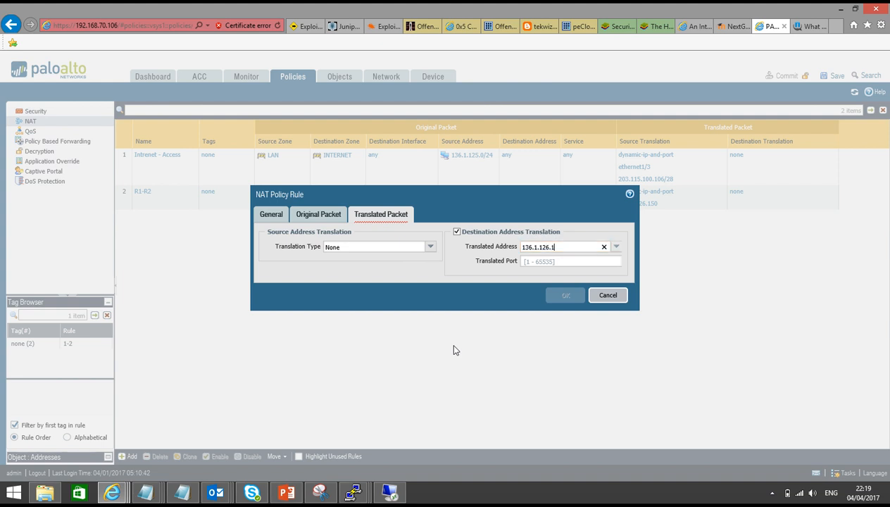
type("20")
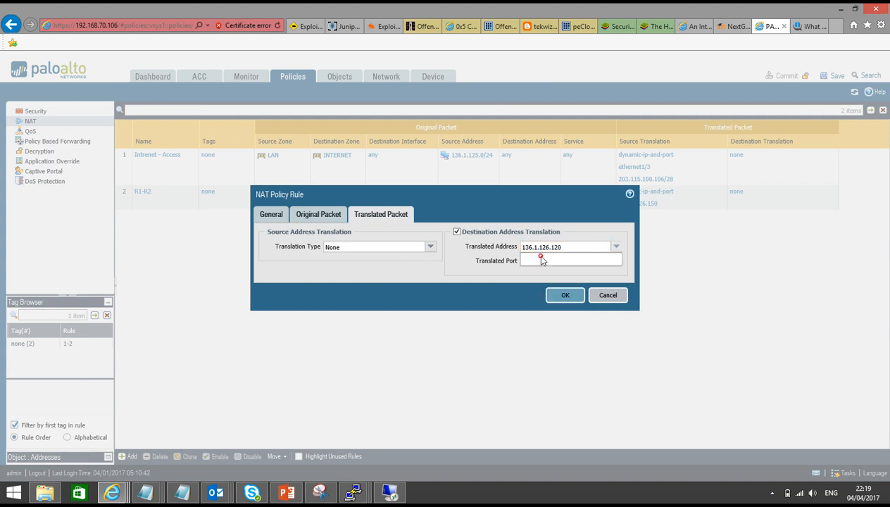
left_click(542, 260)
type("22")
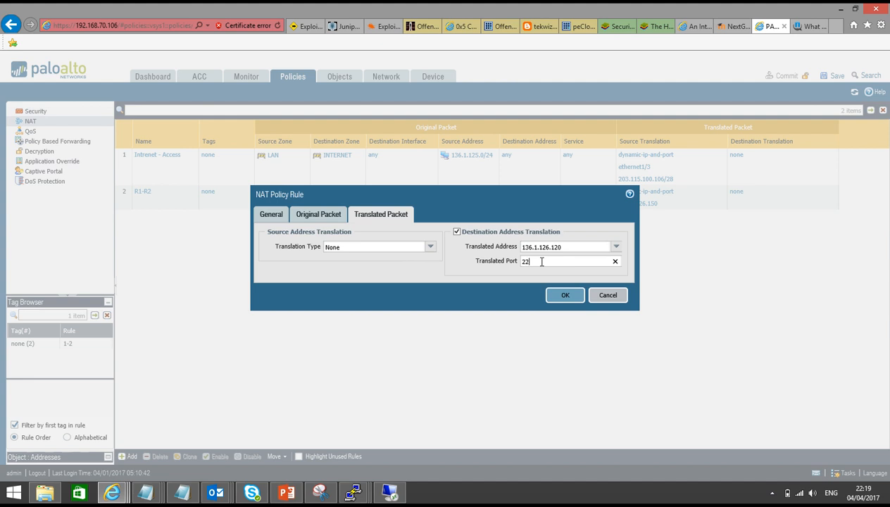
left_click(325, 218)
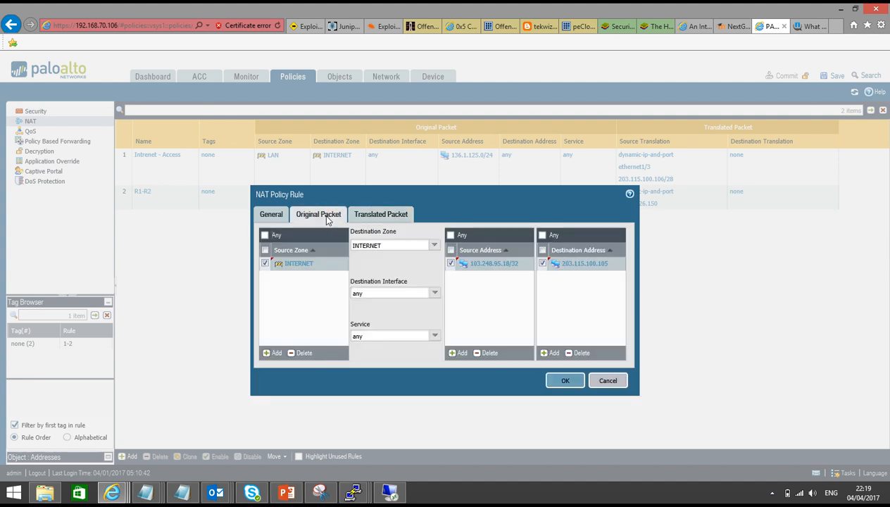
Create service TCP_10000 with destination port 10000 for the rule and save the NAT rule.
left_click(434, 338)
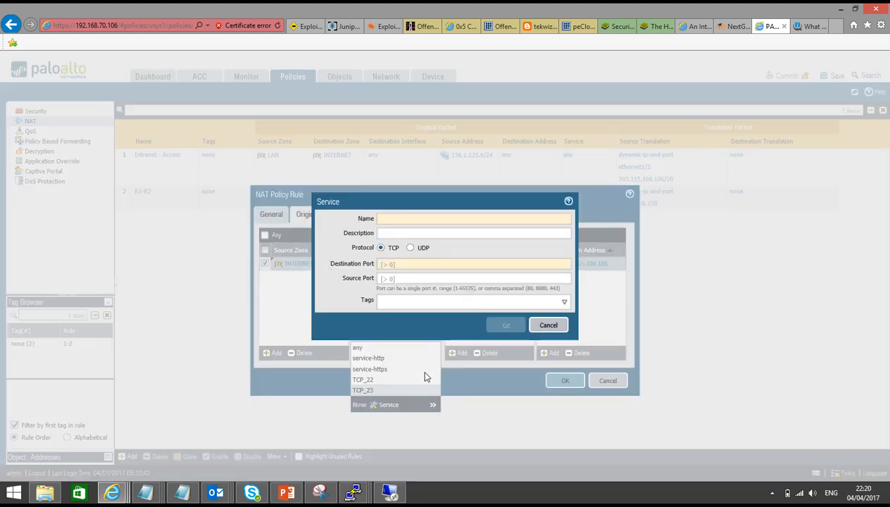
type("TCP_10000")
left_click(406, 265)
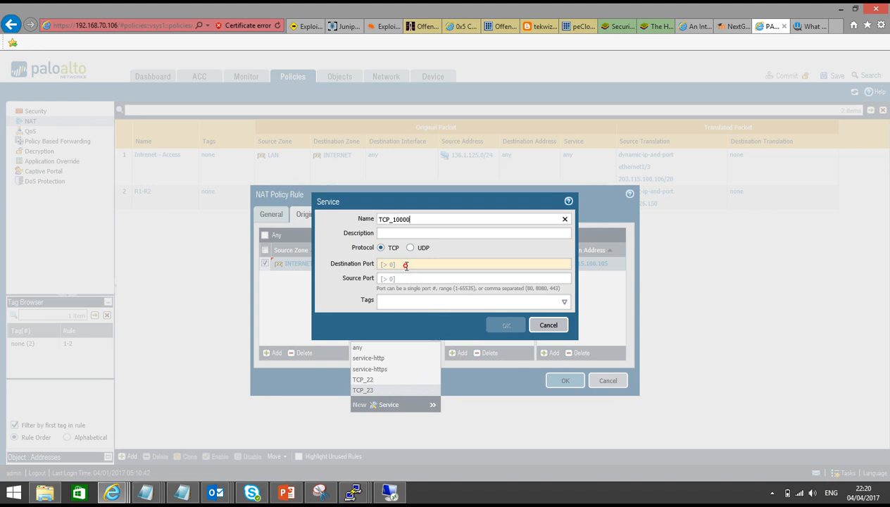
type("10000")
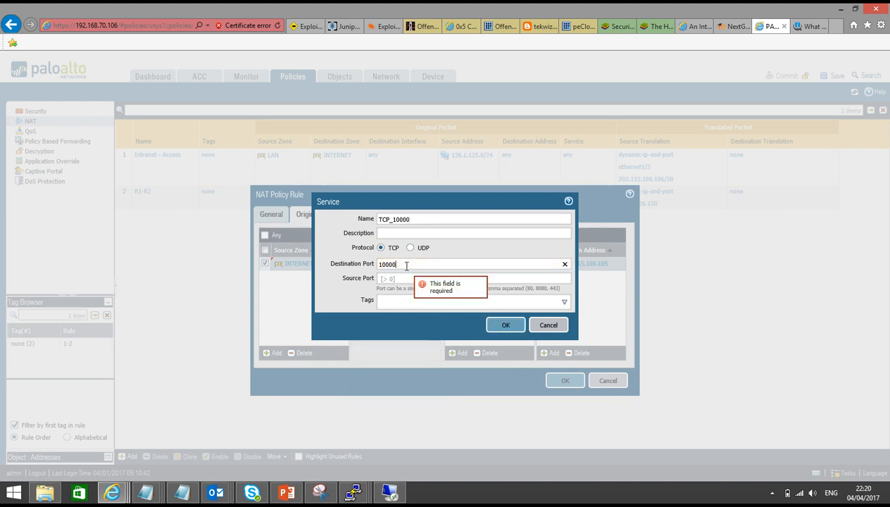
left_click(500, 325)
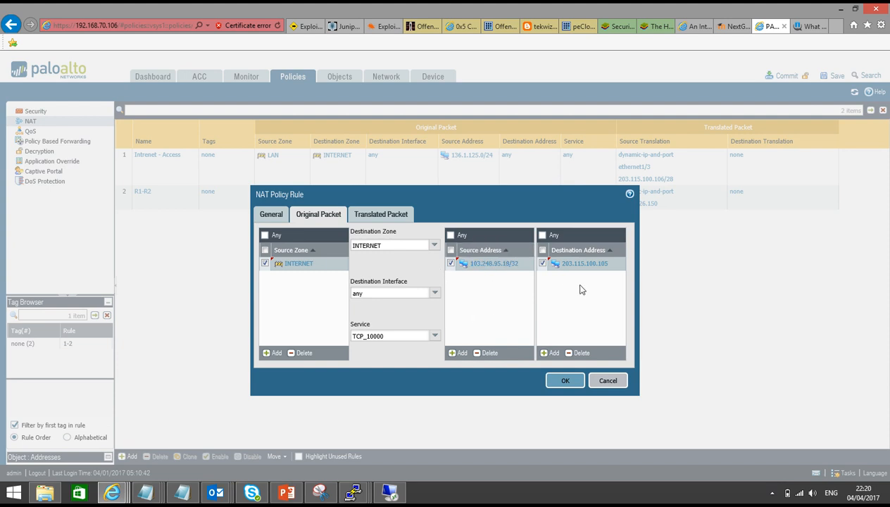
left_click(377, 215)
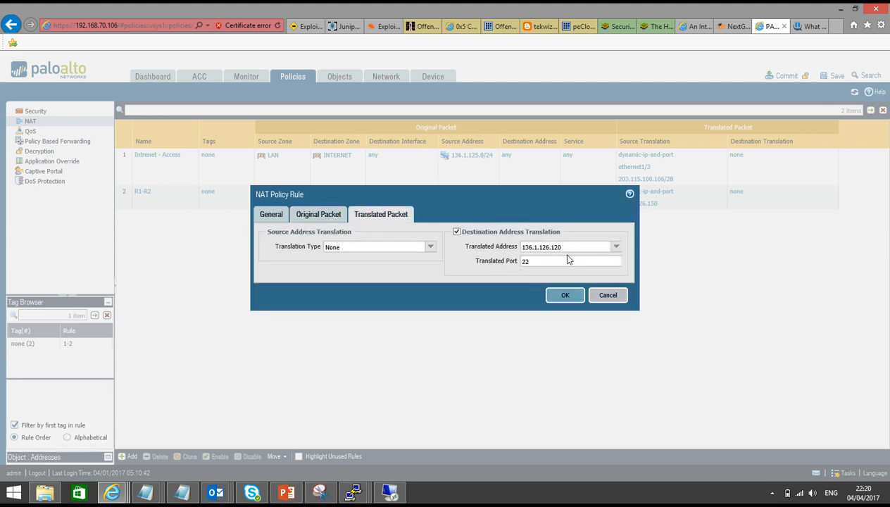
left_click(566, 295)
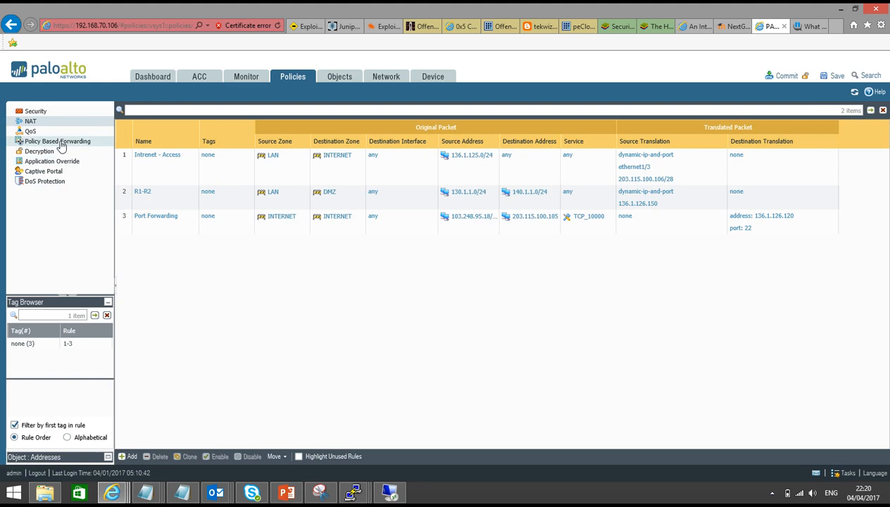
Add a security rule named Port Forwarding with source zone INTERNET and address 103.248.95.18.
left_click(35, 111)
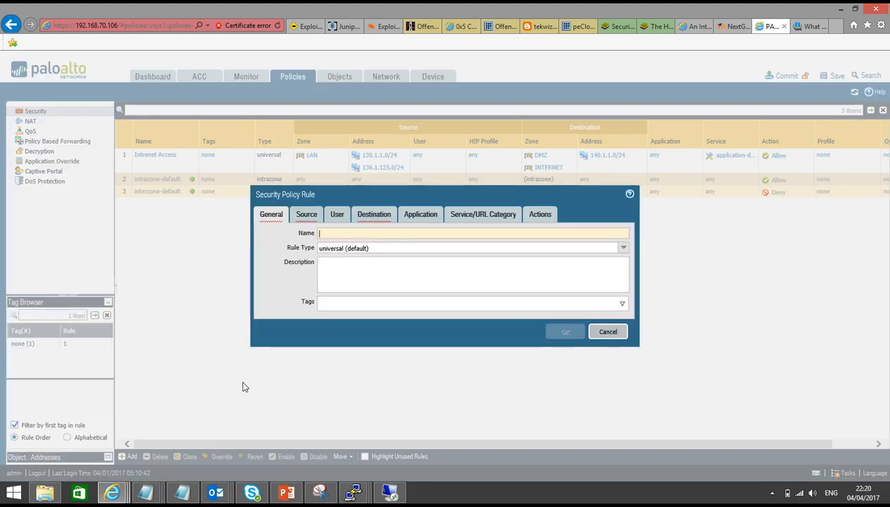
type("Port")
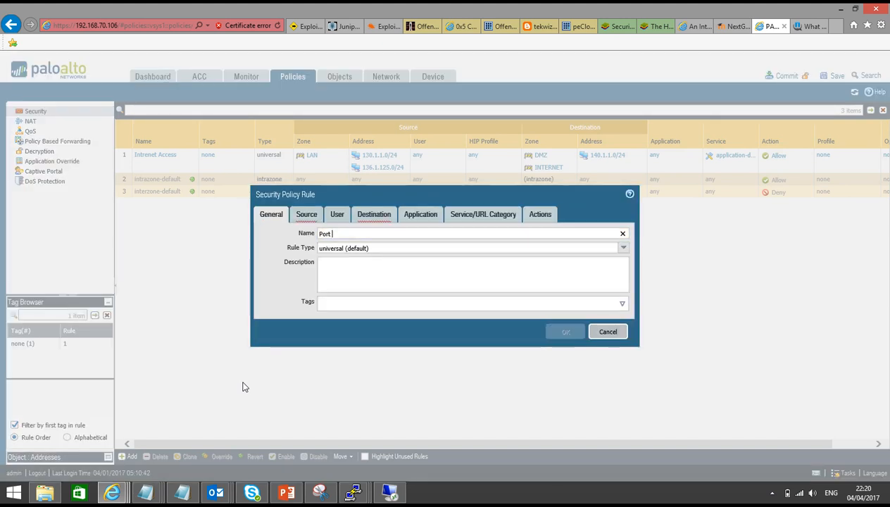
type(" Forwardi")
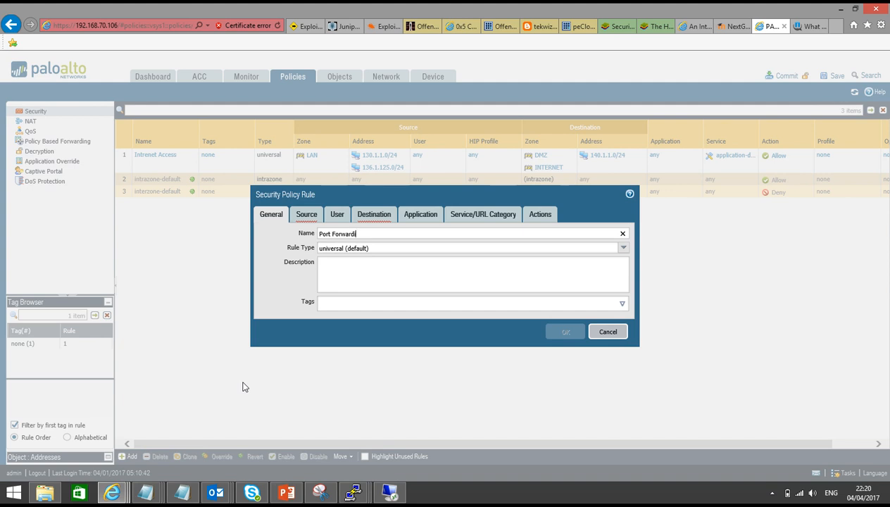
type("ng")
key("BackSpace")
left_click(306, 214)
left_click(273, 352)
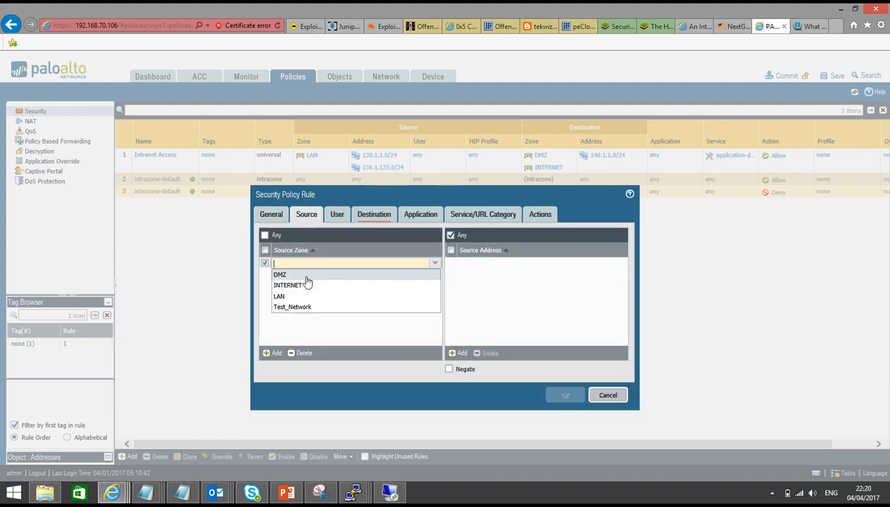
left_click(293, 283)
left_click(468, 278)
left_click(459, 353)
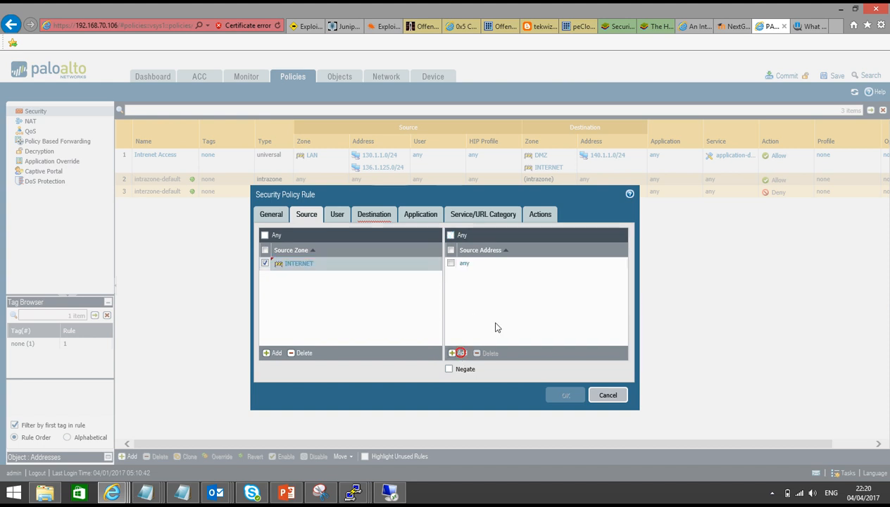
type("103.248.95.18")
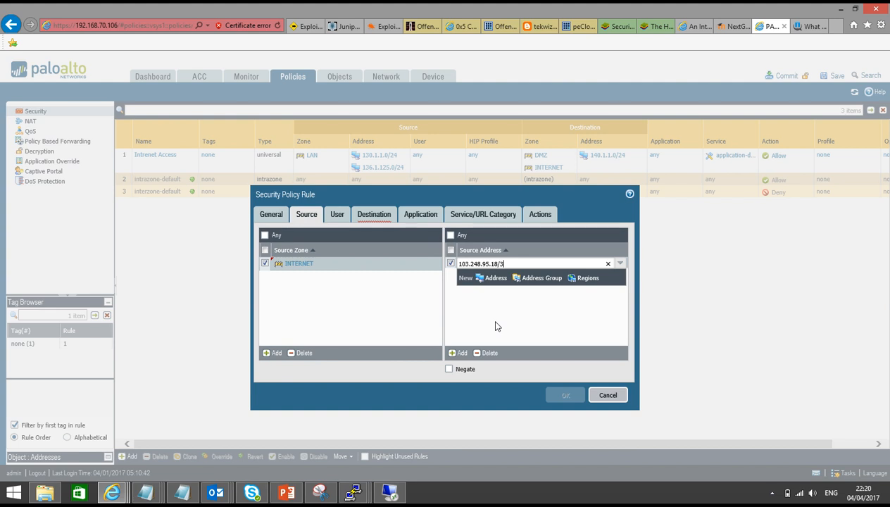
left_click(495, 326)
Set the rule's destination zone to DMZ and destination address to 203.115.100.105.
left_click(374, 214)
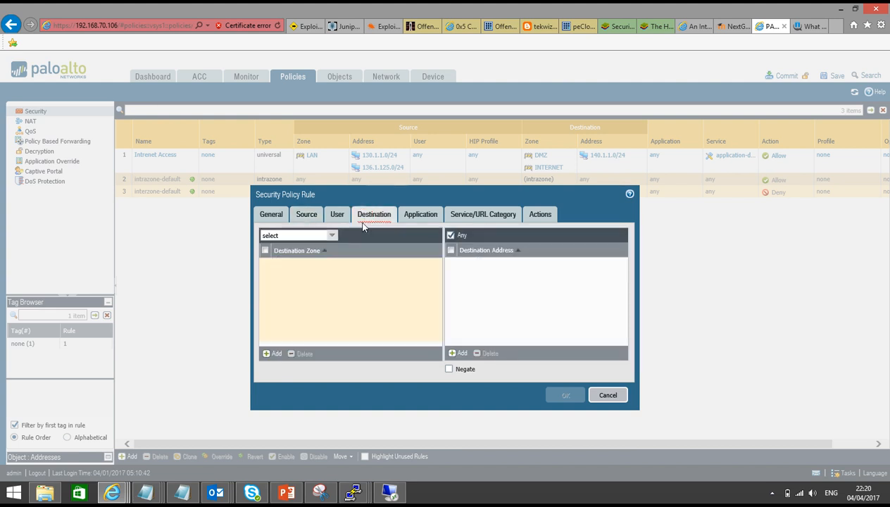
left_click(276, 354)
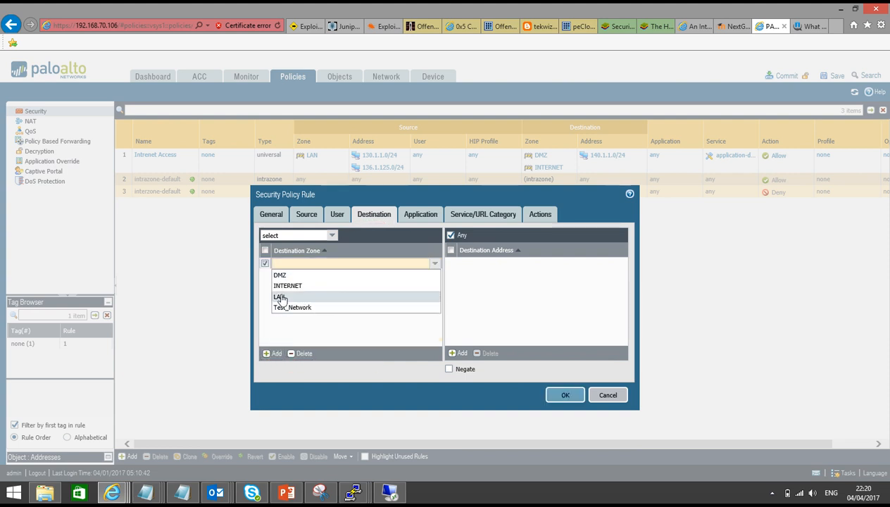
left_click(281, 275)
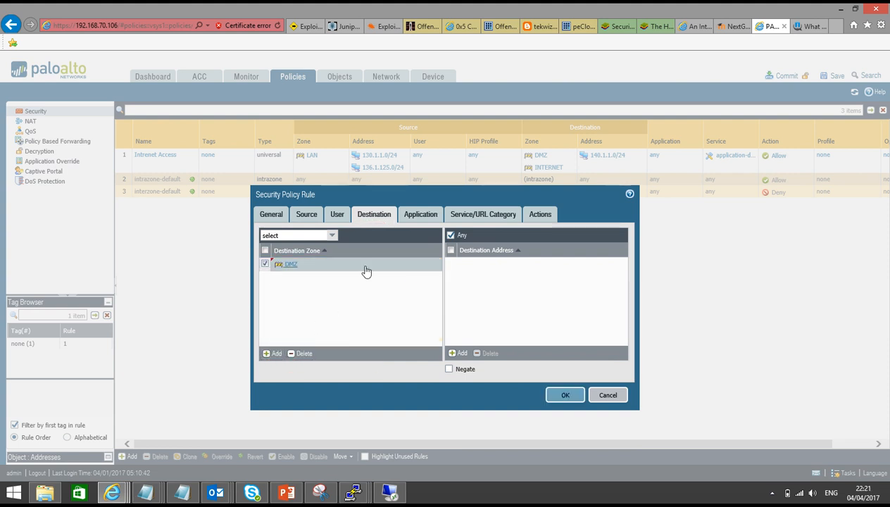
left_click(457, 352)
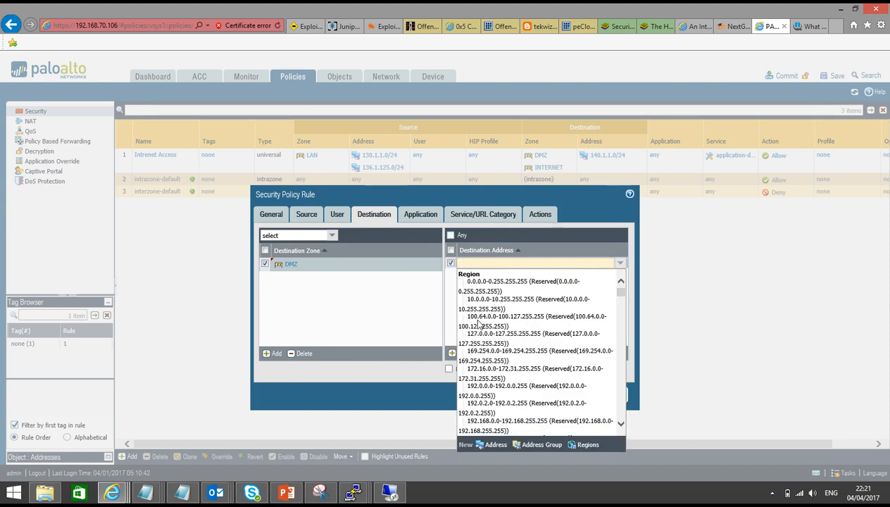
type("203.")
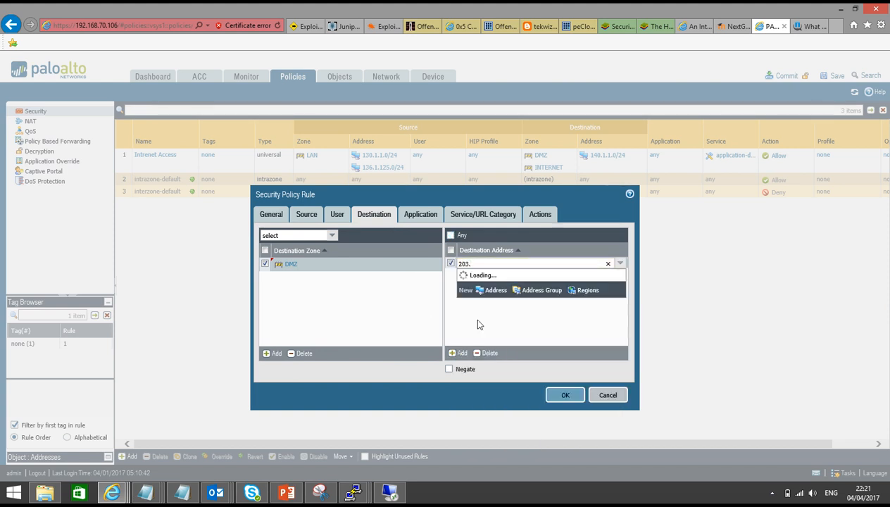
type("115.100")
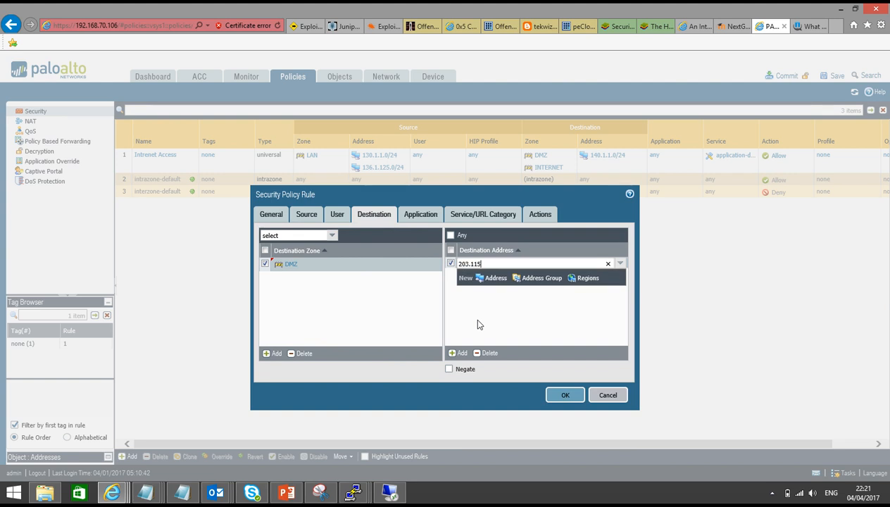
type(".105")
left_click(478, 321)
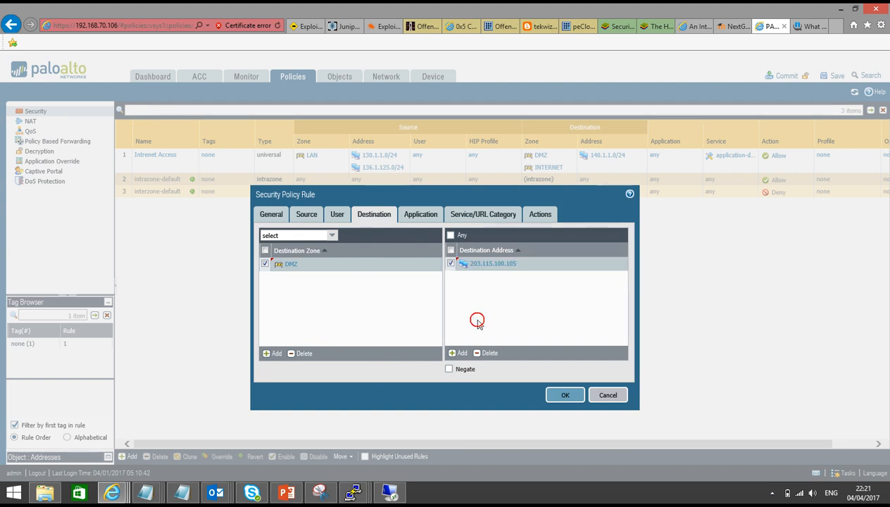
Turn off logging at session end and save the Port Forwarding security rule.
left_click(415, 218)
left_click(465, 216)
left_click(540, 214)
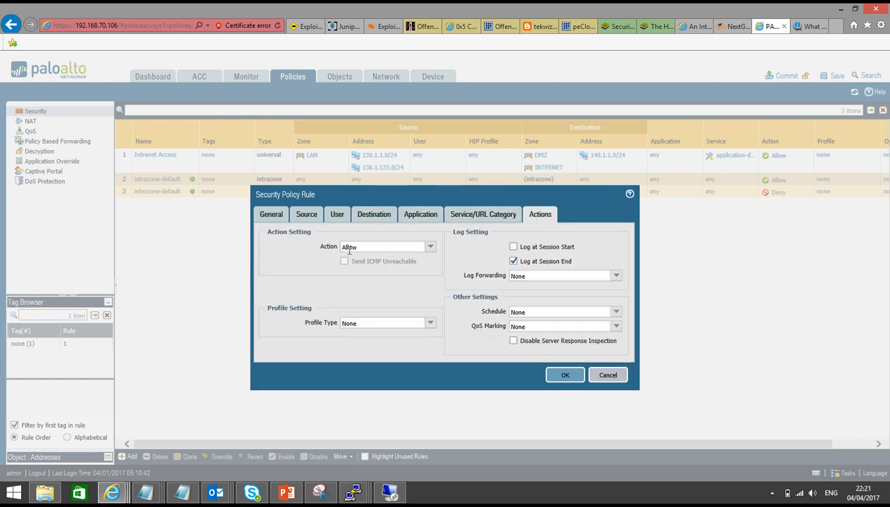
left_click(513, 262)
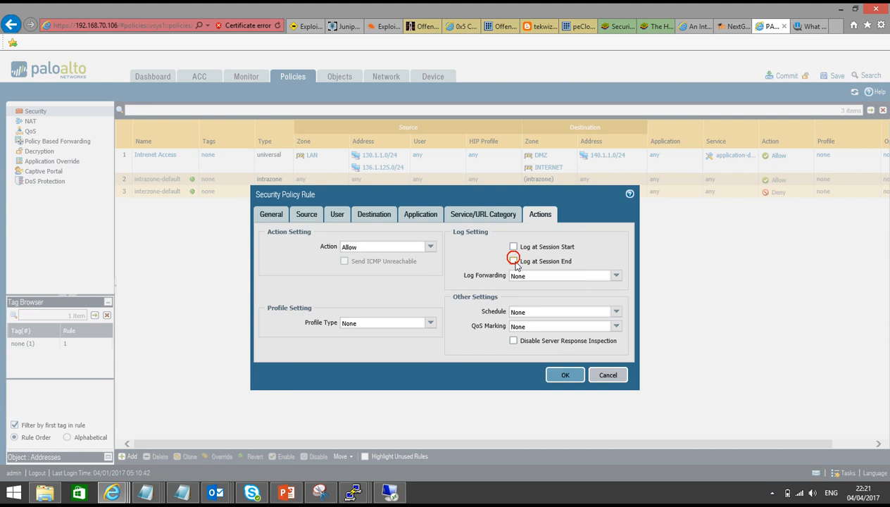
left_click(567, 376)
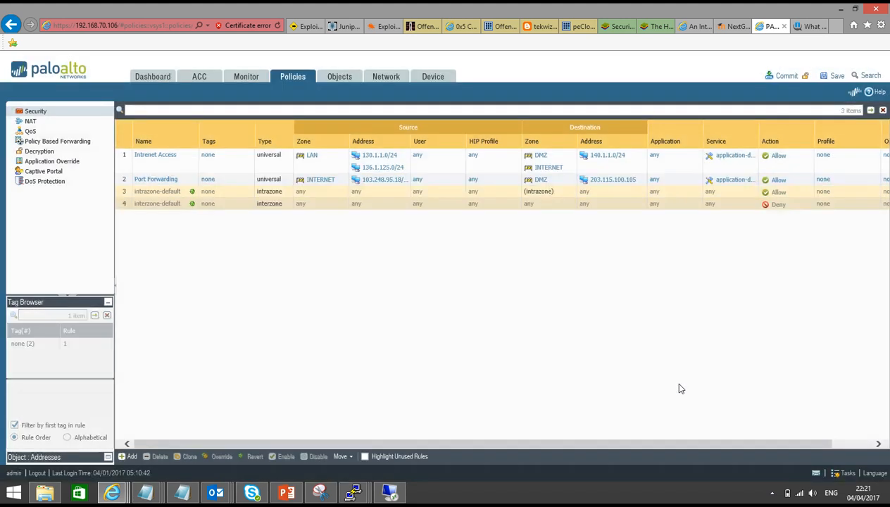
Commit the NAT and security rule changes to the firewall.
left_click(786, 76)
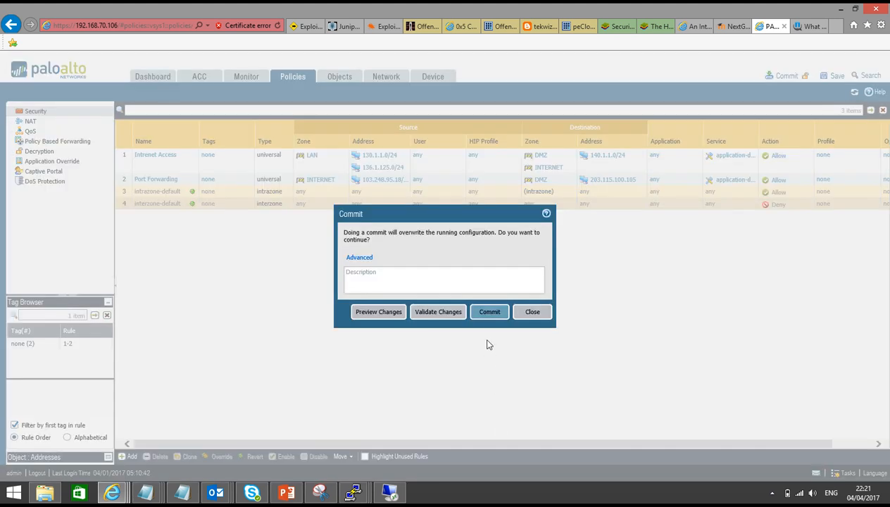
left_click(485, 314)
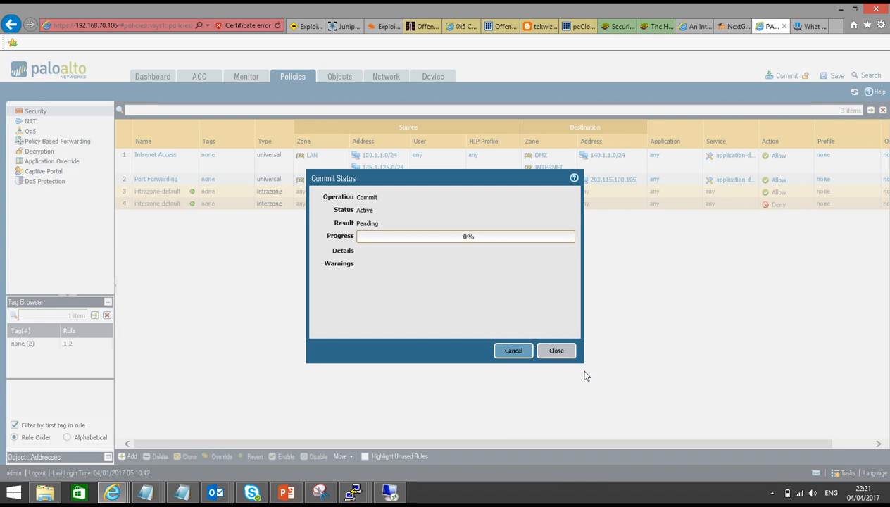
mouse_move(354, 491)
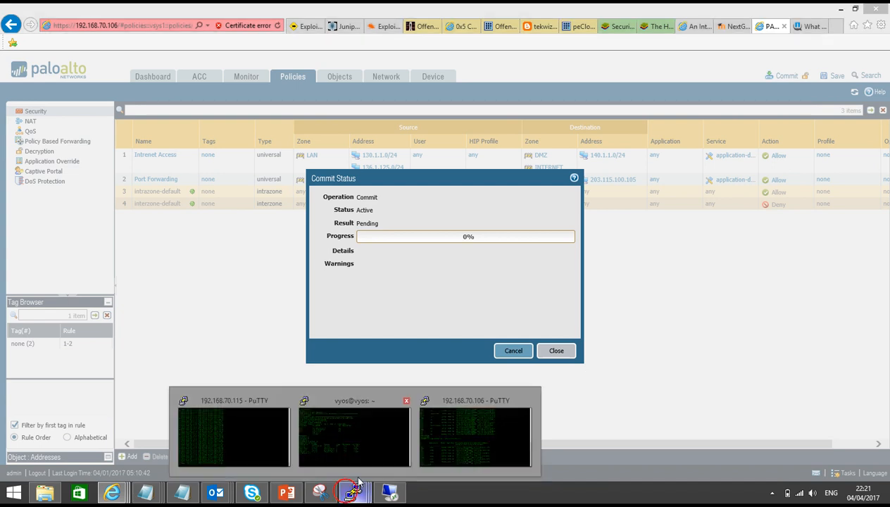
left_click(473, 427)
Set up a new PuTTY SSH session to host 203.115.100.105 on port 10000.
right_click(493, 4)
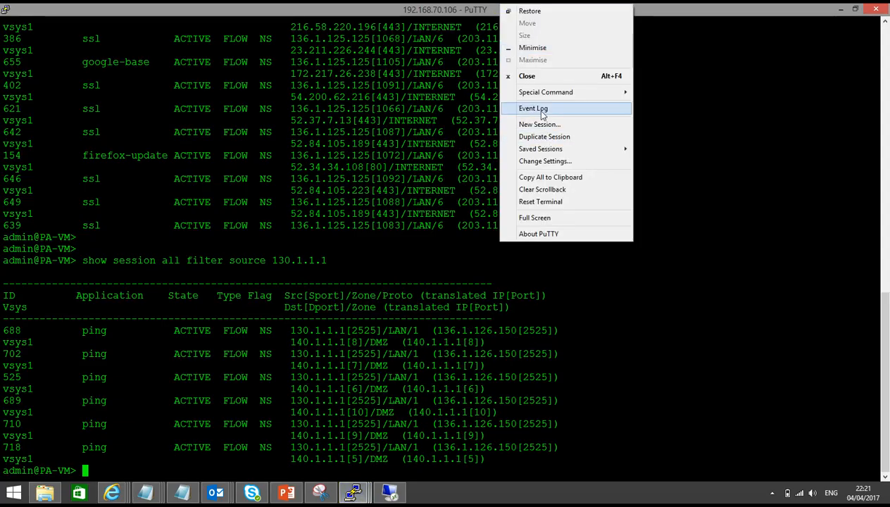
left_click(544, 130)
left_click(540, 195)
key("BackSpace")
type("10000")
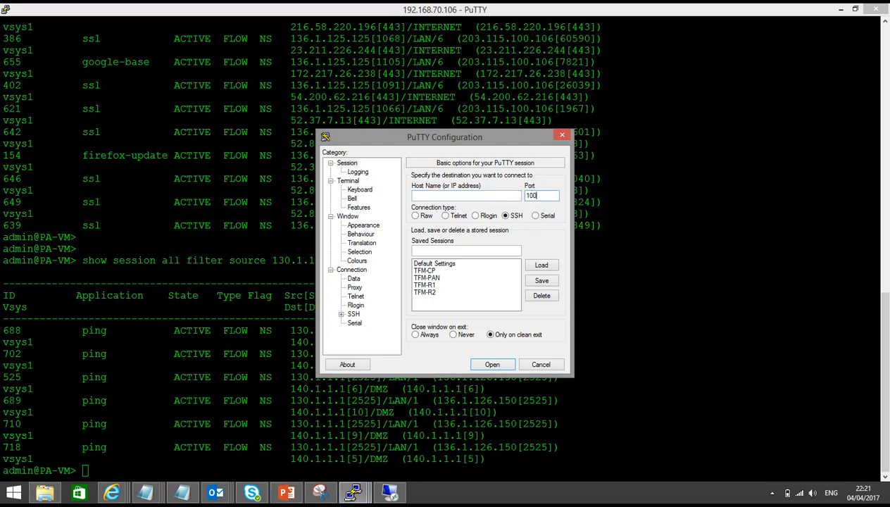
left_click(464, 195)
type("203.115.100.105")
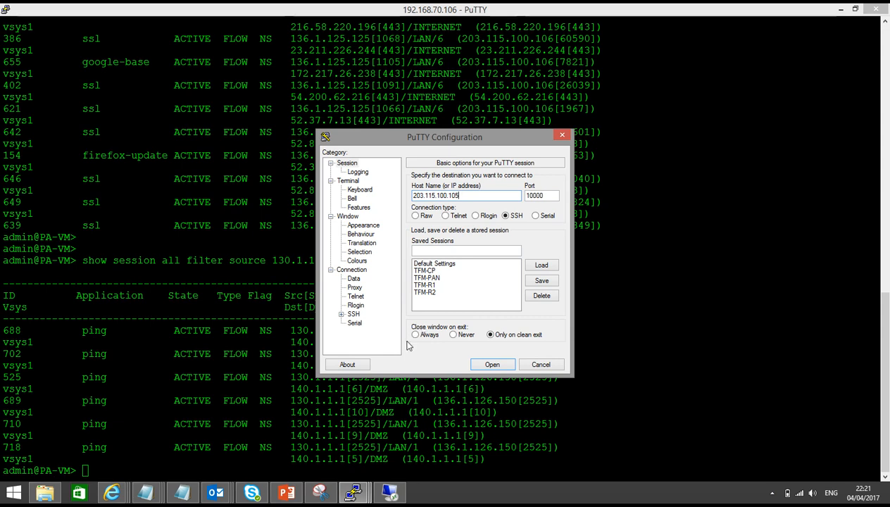
Check the WhatIsMyIP page and close the firewall's Commit Status window.
left_click(111, 493)
left_click(117, 435)
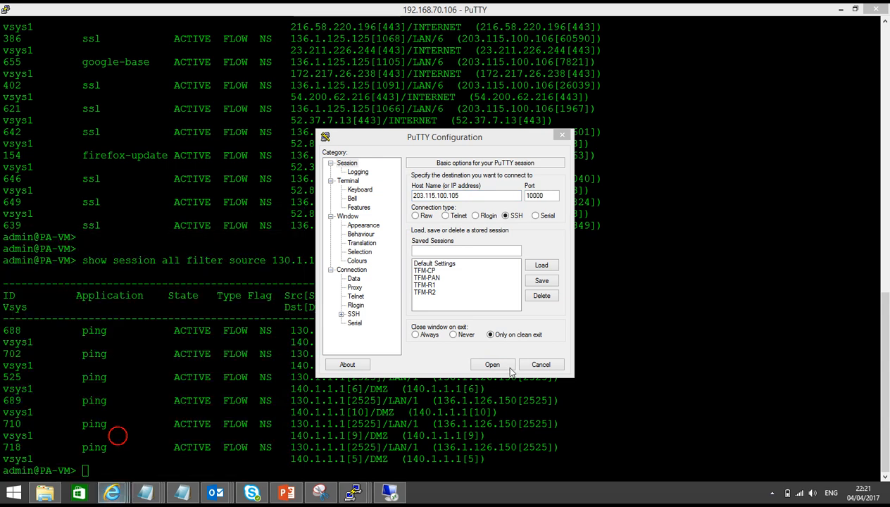
left_click(114, 493)
left_click(91, 431)
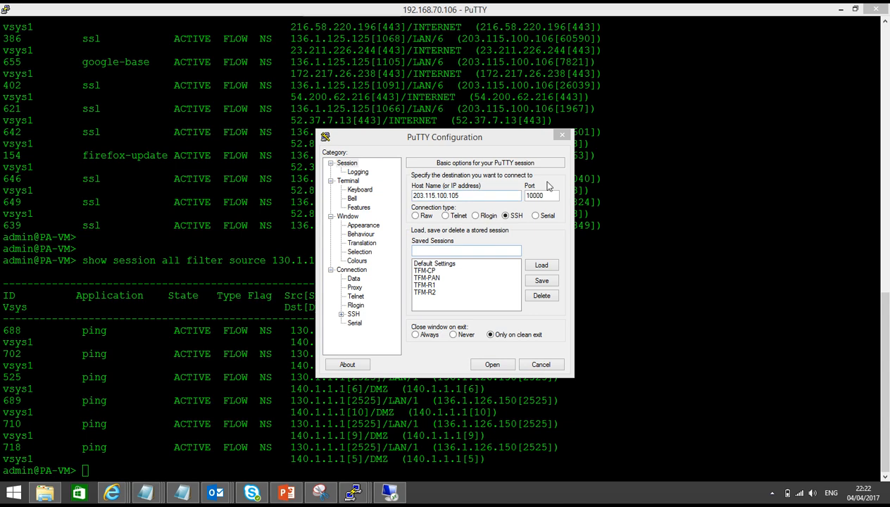
left_click(702, 238)
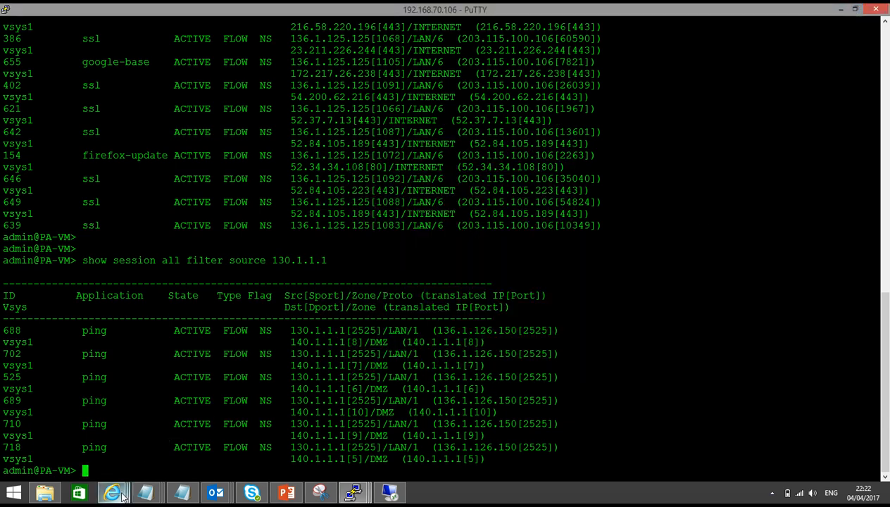
left_click(113, 493)
left_click(127, 456)
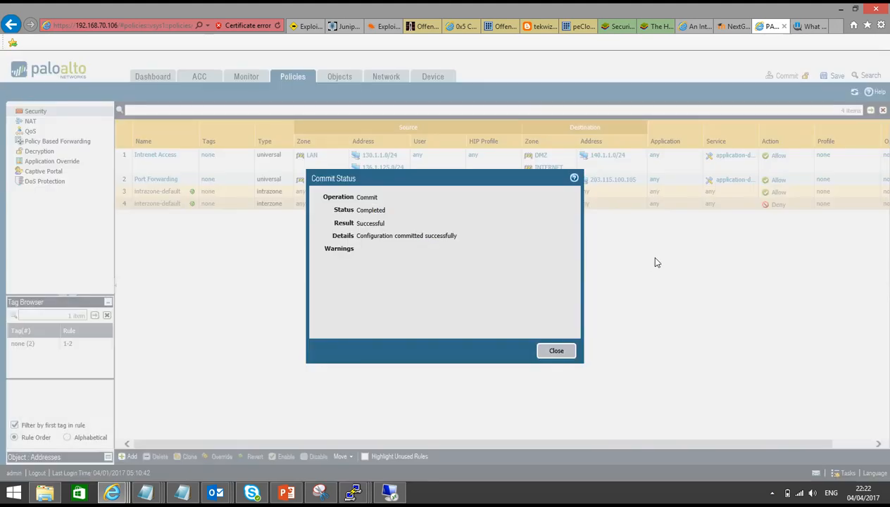
left_click(557, 351)
Connect to 203.115.100.105 port 10000 over SSH, then return to the firewall CLI window.
left_click(363, 496)
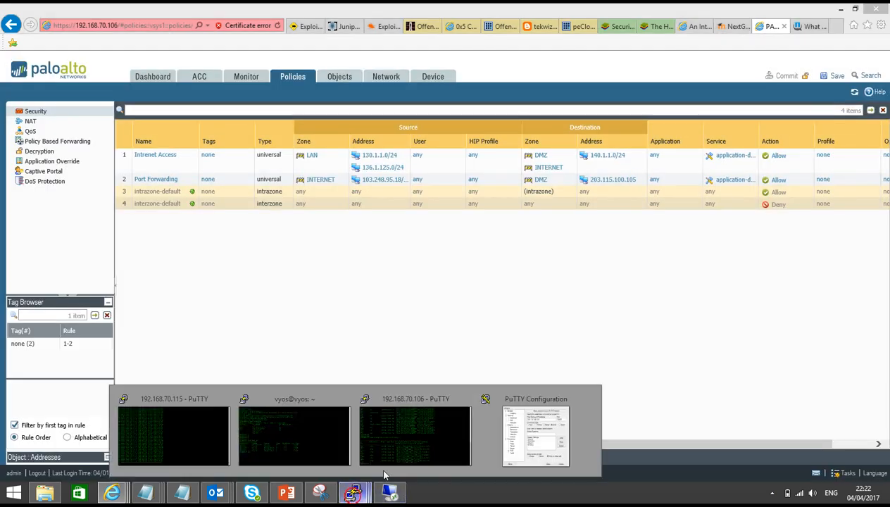
left_click(521, 380)
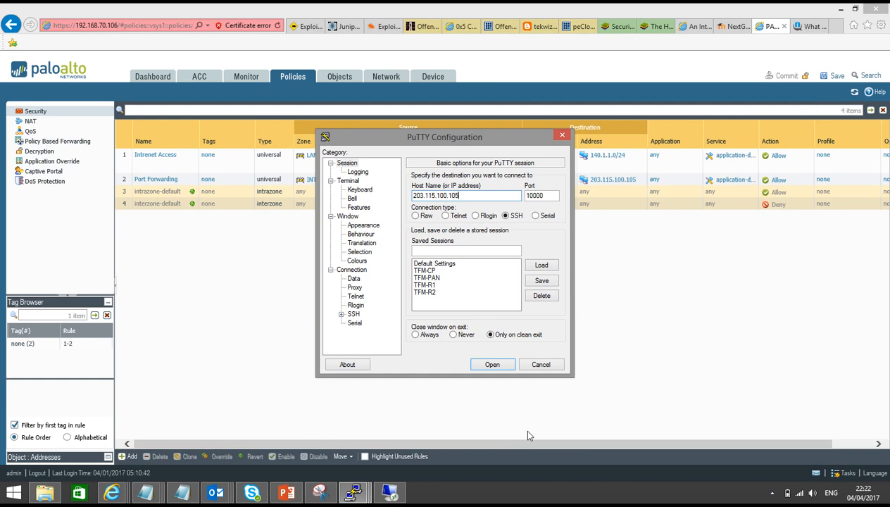
left_click(484, 363)
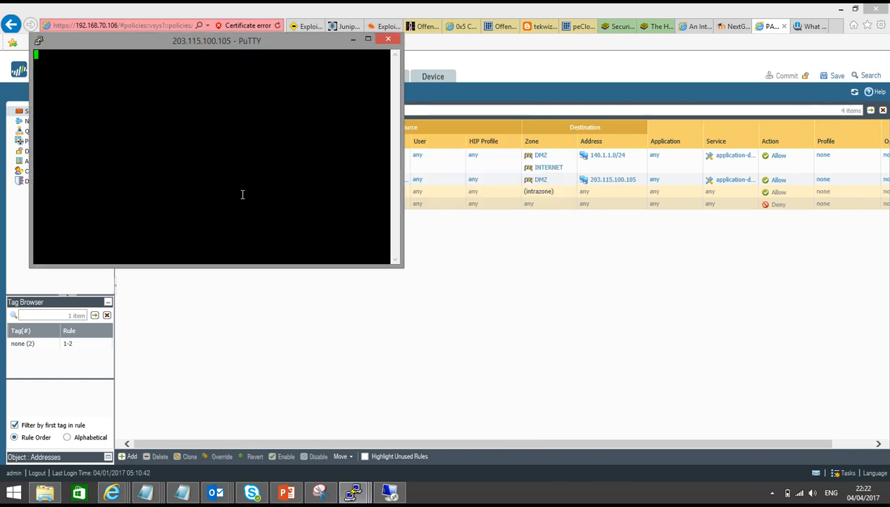
left_click_drag(213, 37, 485, 139)
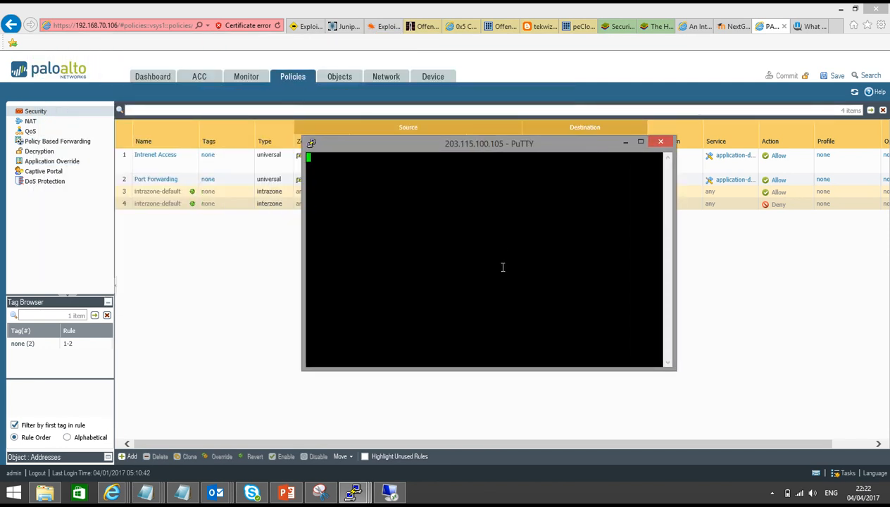
left_click(355, 491)
left_click(381, 463)
Run 'show session all filter destination 203.115.100.105' on the firewall CLI.
key("Return")
key("Return")
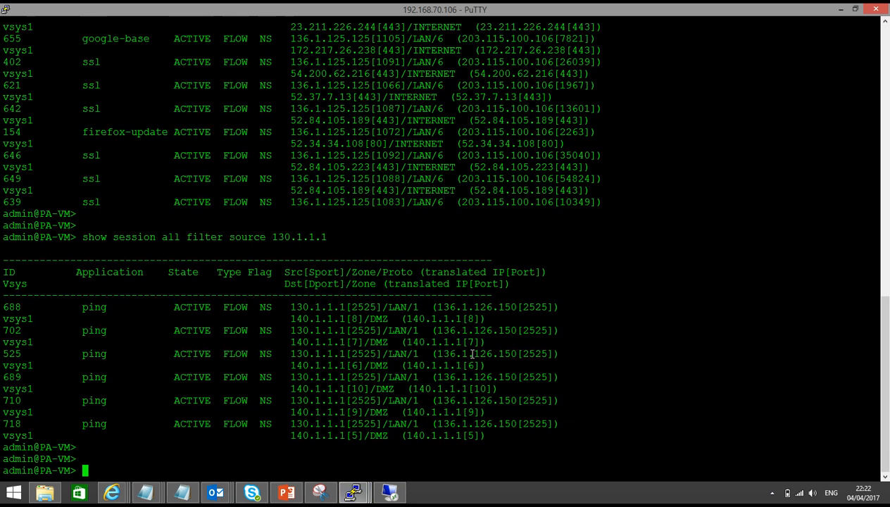
key("Up")
key("BackSpace")
key("BackSpace")
key("BackSpace")
key("BackSpace")
key("BackSpace")
key("BackSpace")
key("BackSpace")
key("BackSpace")
key("BackSpace")
key("BackSpace")
key("BackSpace")
key("BackSpace")
key("BackSpace")
key("BackSpace")
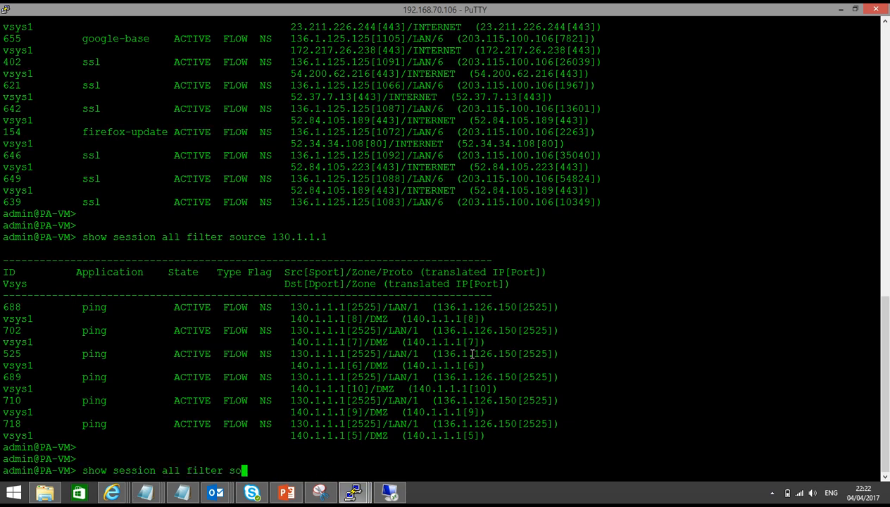
key("BackSpace")
key("BackSpace")
type("destination")
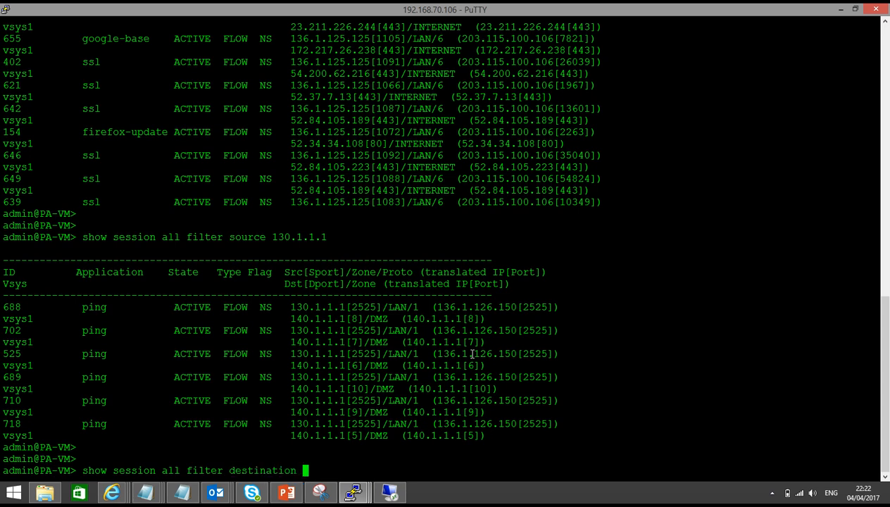
type(" 203.115.100.105")
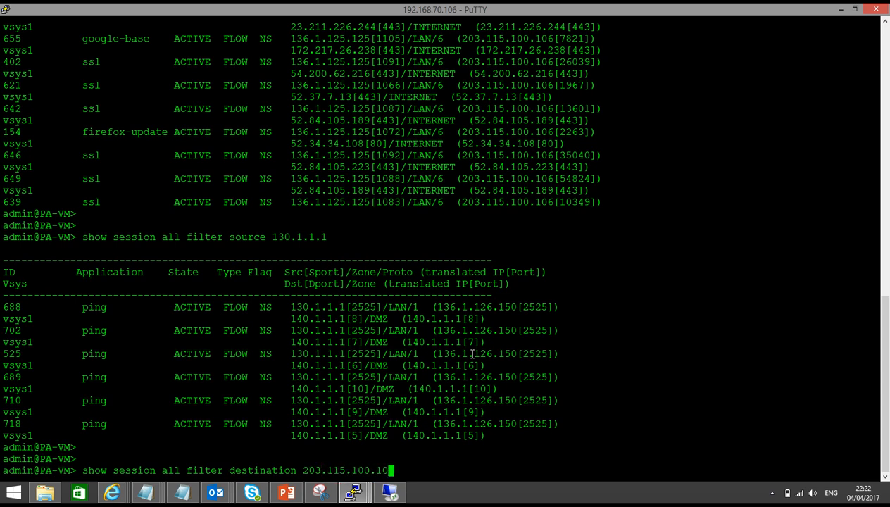
key("Return")
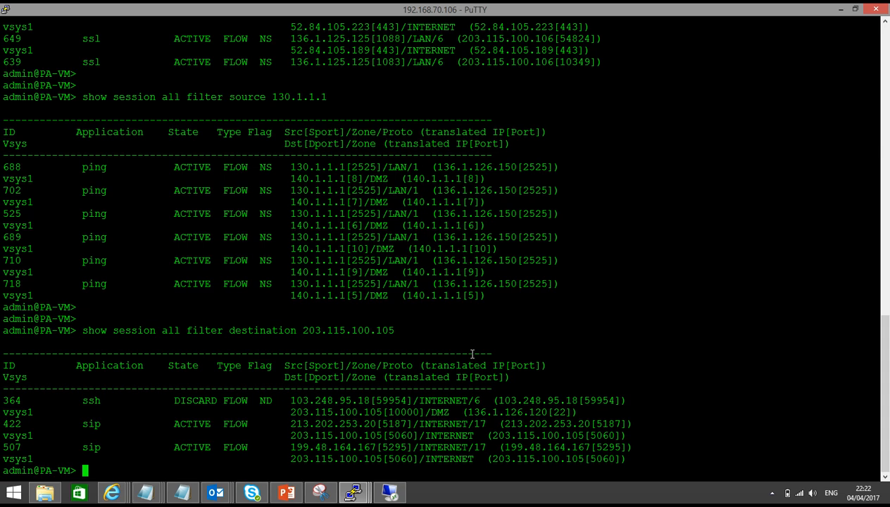
Highlight the ssh session row showing its discard state.
left_click(78, 400)
left_click_drag(79, 400, 241, 400)
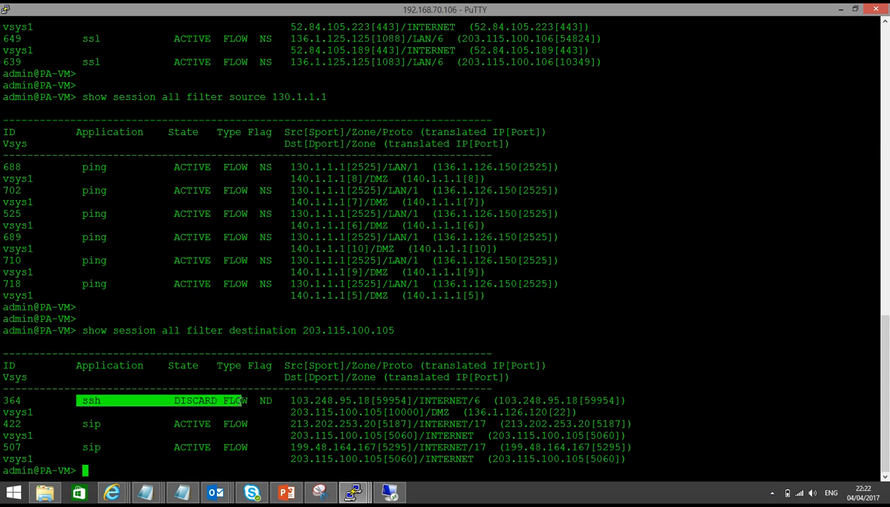
right_click(112, 492)
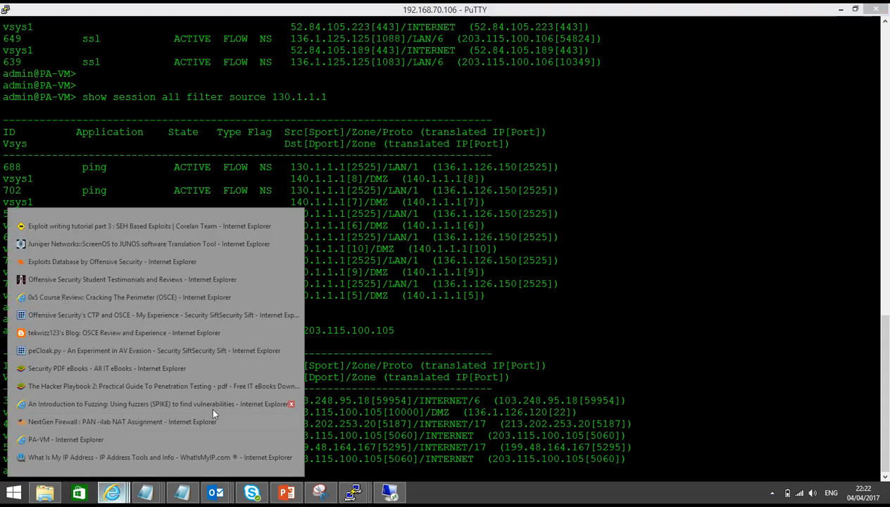
Open the Port Forwarding security rule's service settings.
left_click(134, 439)
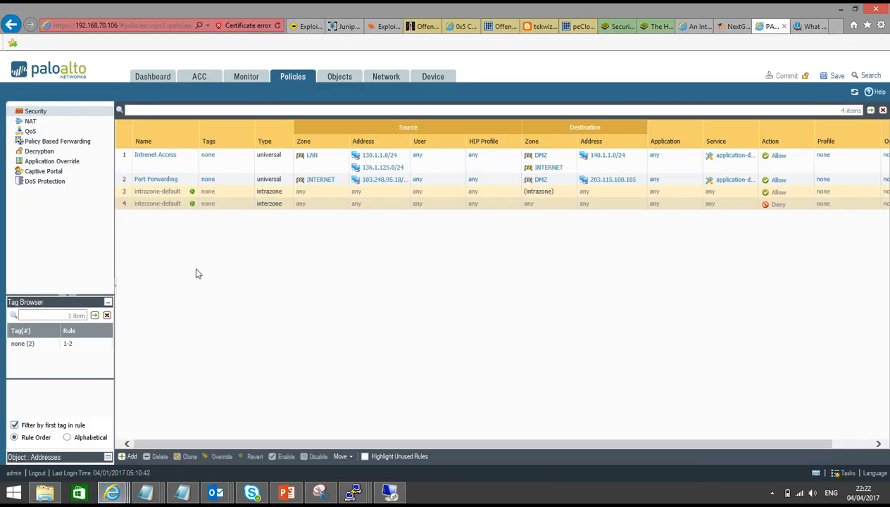
left_click(155, 179)
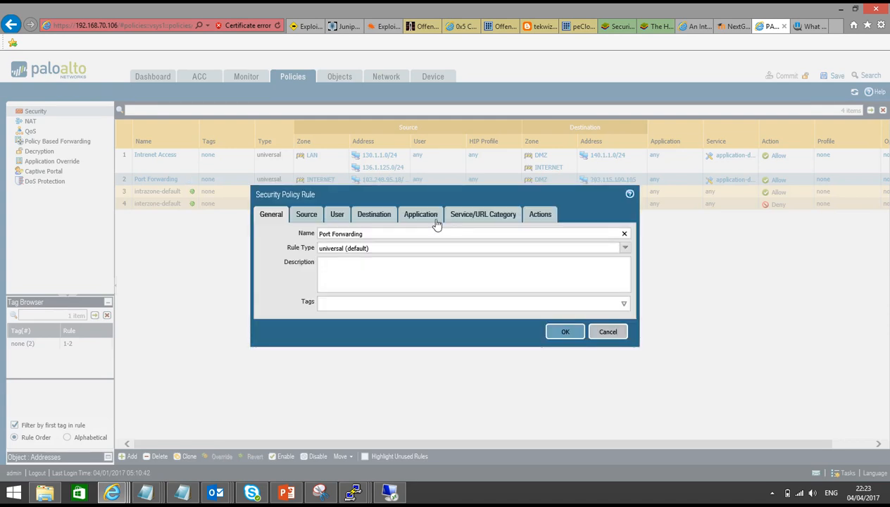
left_click(423, 217)
left_click(481, 219)
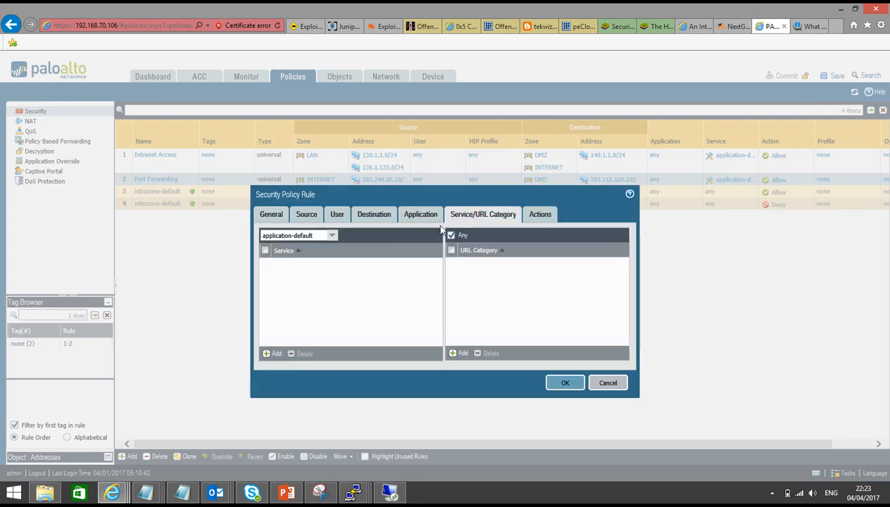
left_click(331, 236)
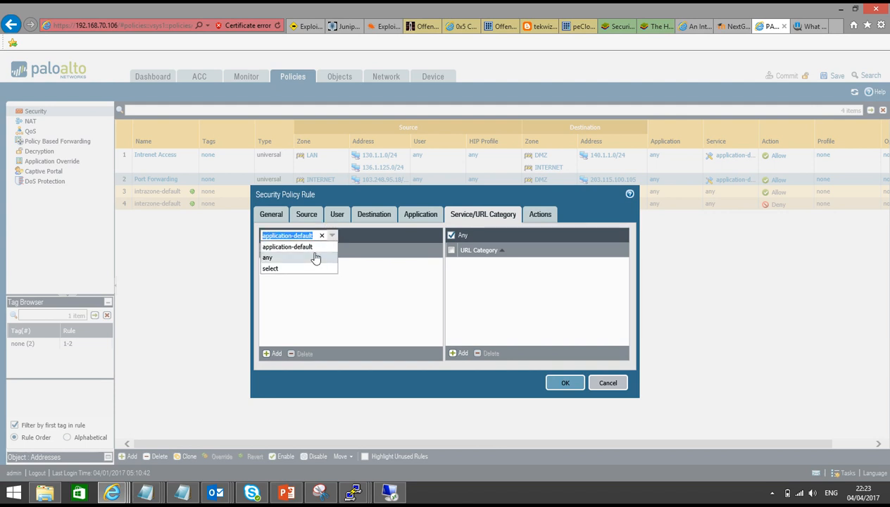
left_click(314, 258)
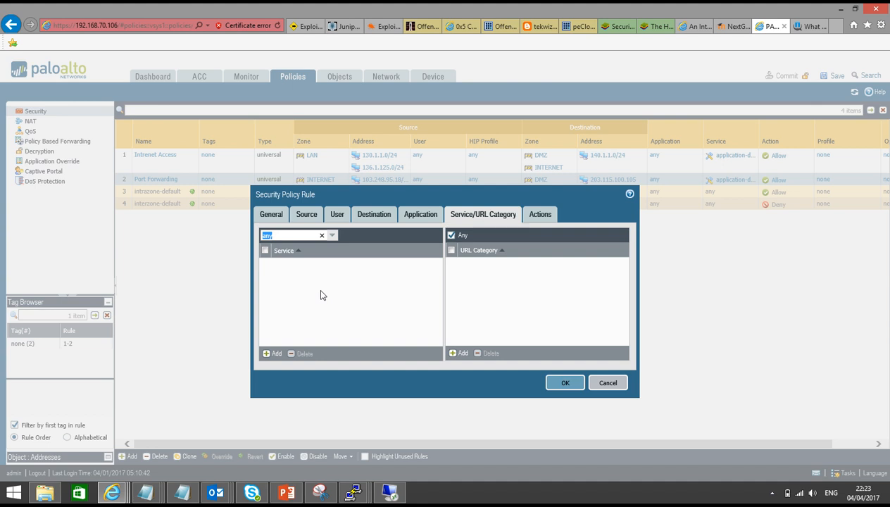
Set the rule's service to the selected TCP_10000 and save the rule.
left_click(332, 235)
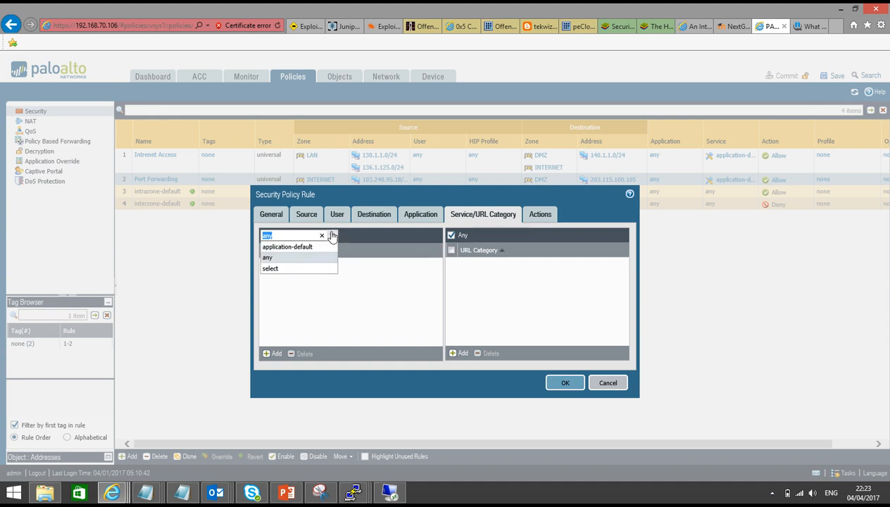
left_click(292, 269)
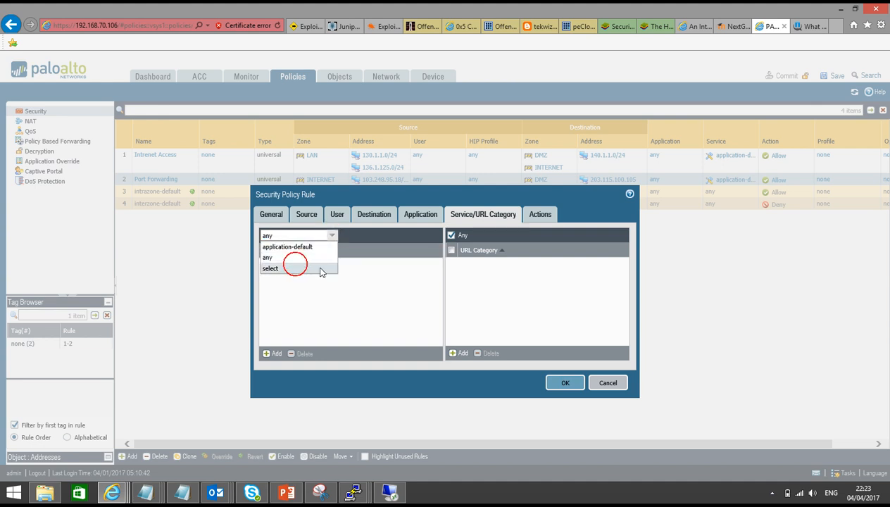
left_click(272, 353)
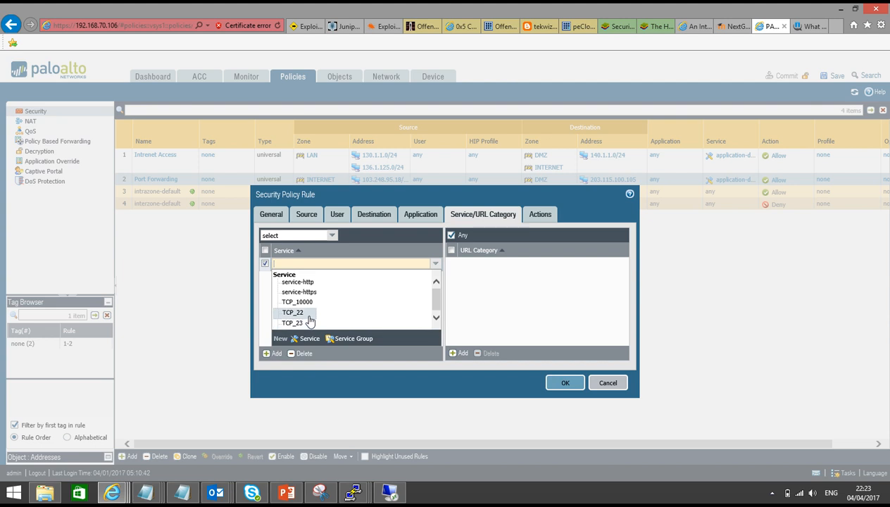
left_click(310, 304)
left_click(348, 308)
left_click(553, 381)
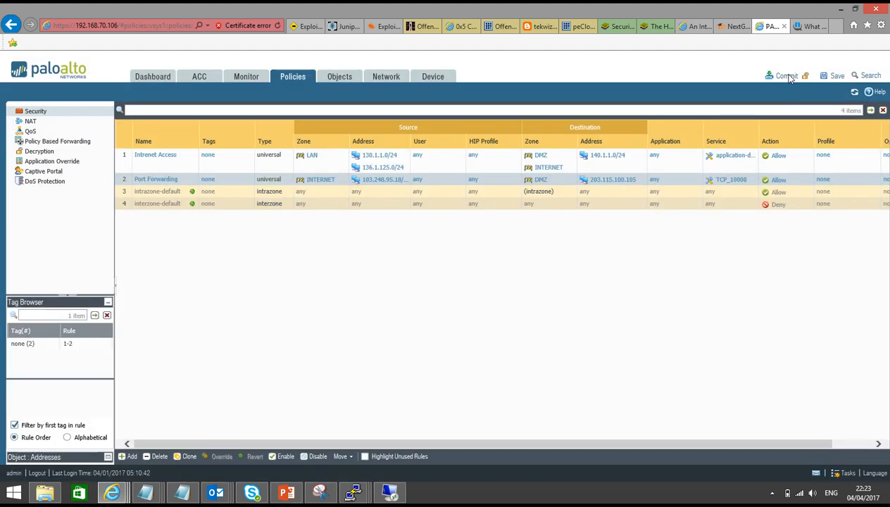
Commit the revised configuration to the firewall.
left_click(787, 76)
left_click(487, 312)
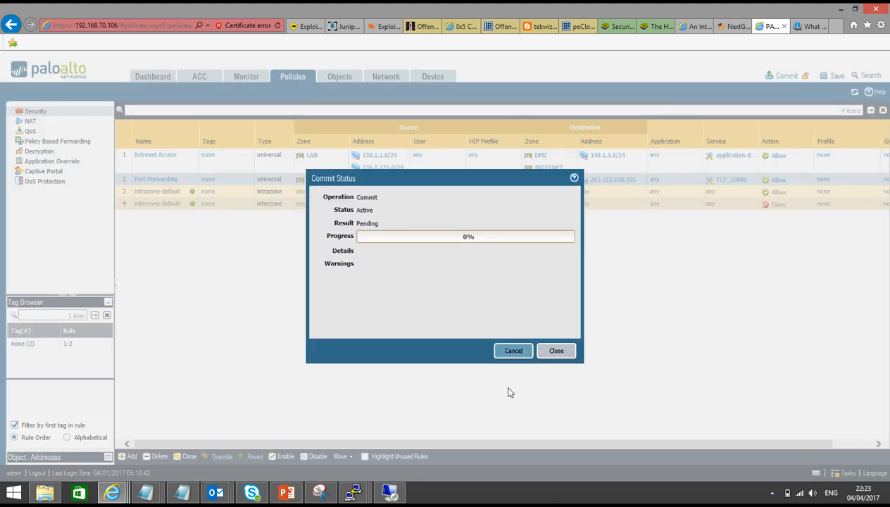
mouse_move(353, 491)
left_click(407, 436)
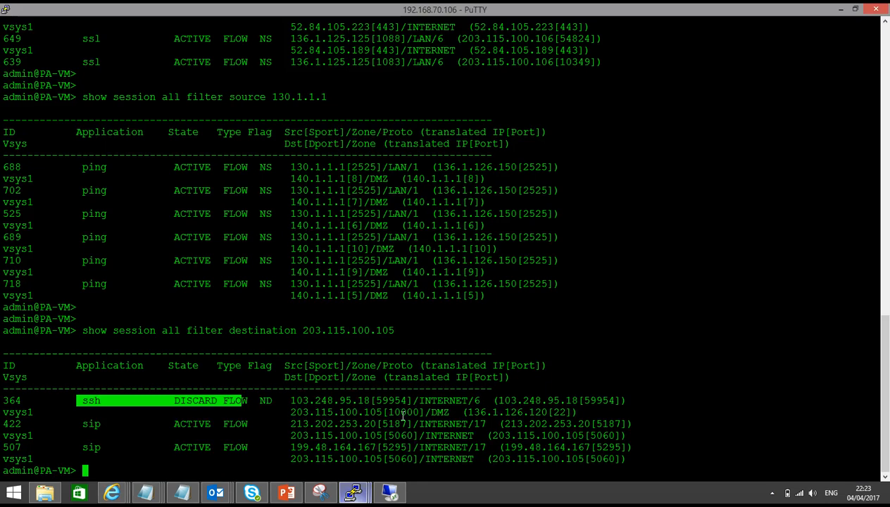
Inspect the DISCARD ssh session translated to port 10000, then return to the commit status.
left_click_drag(176, 398, 209, 401)
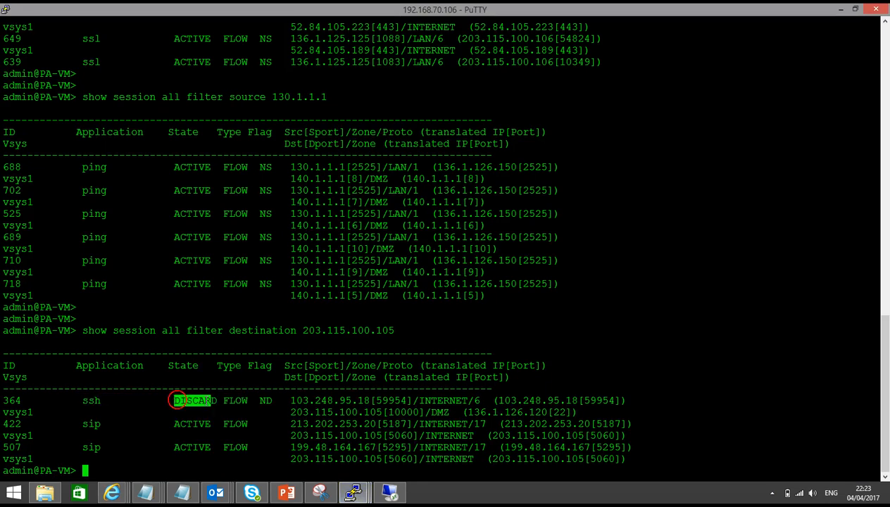
left_click(209, 401)
triple_click(209, 401)
mouse_move(418, 400)
left_mouse_down()
mouse_move(428, 413)
mouse_move(367, 403)
mouse_move(413, 412)
left_mouse_up()
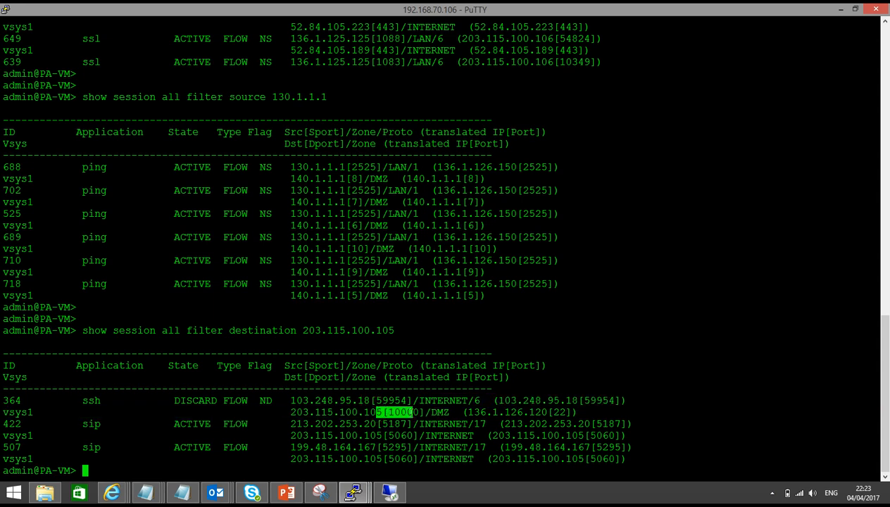
left_click_drag(77, 400, 102, 400)
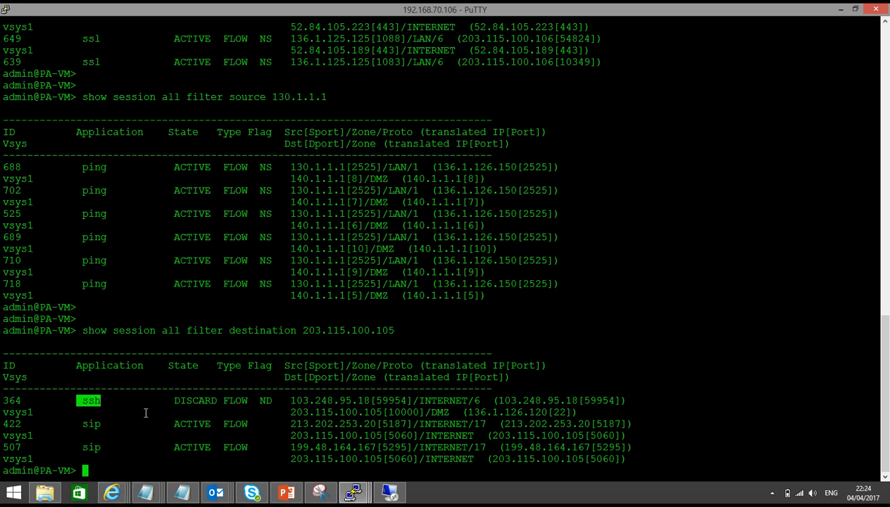
left_click(111, 492)
left_click(93, 437)
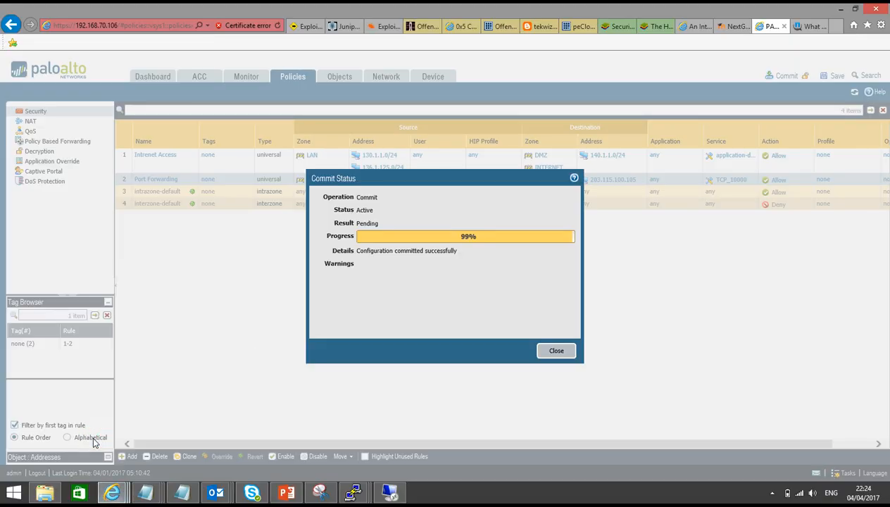
Reconnect the SSH session to 203.115.100.105 and log in to R2.
left_click(353, 492)
left_click(542, 419)
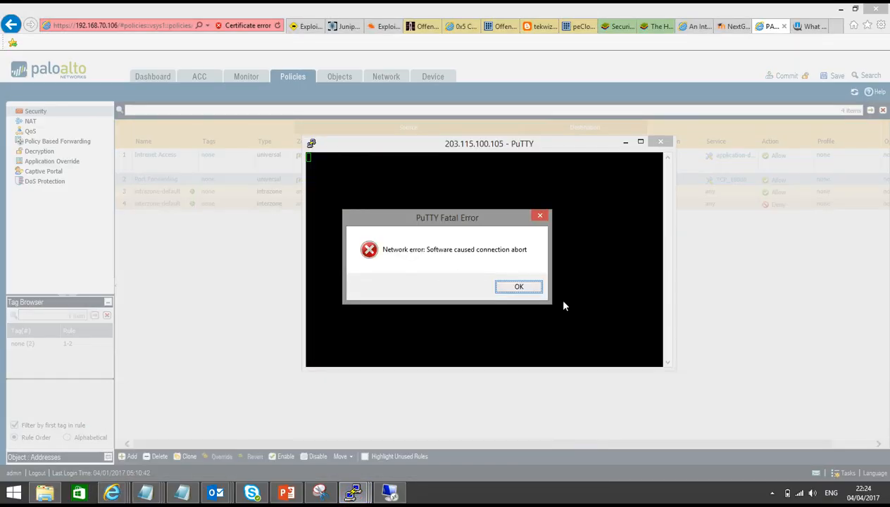
left_click(519, 286)
right_click(487, 144)
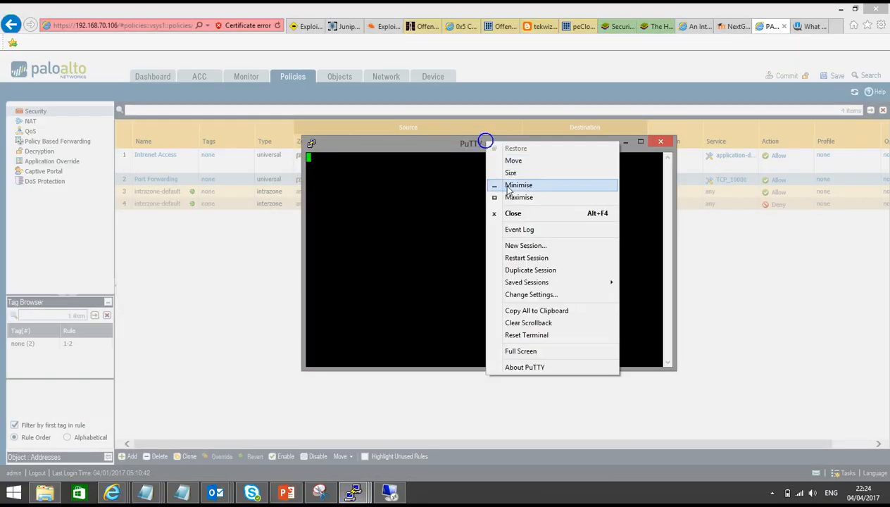
left_click(526, 259)
left_click(423, 323)
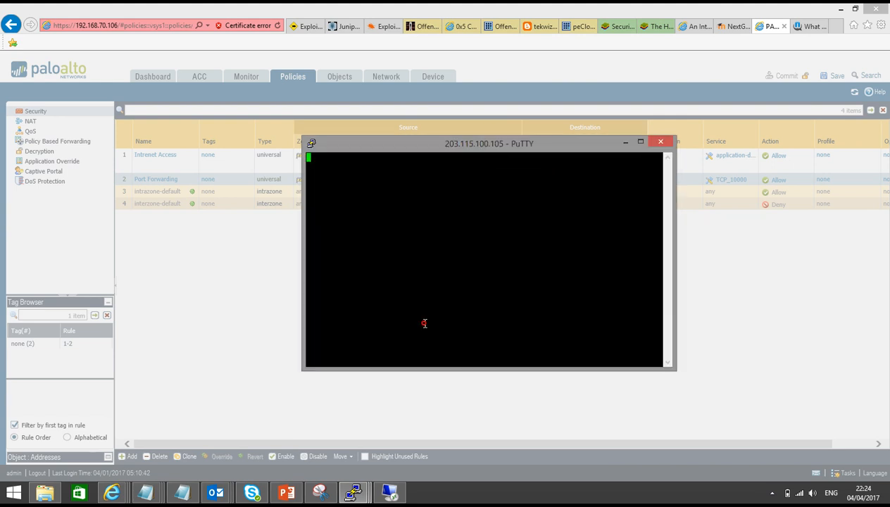
type("vyos")
key("Return")
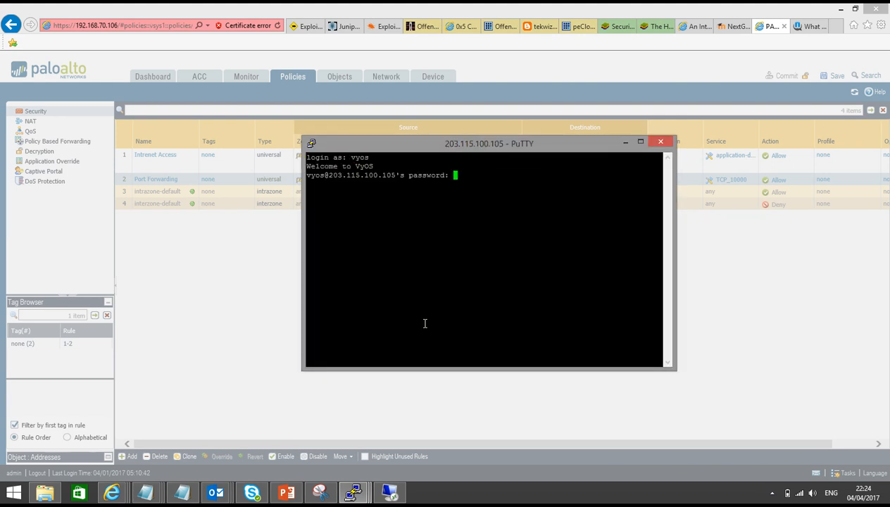
key("Return")
Run 'show interfaces' on R2 and pick out eth1's address 136.1.126.120/24.
key("Return")
key("Return")
type("show interfaces")
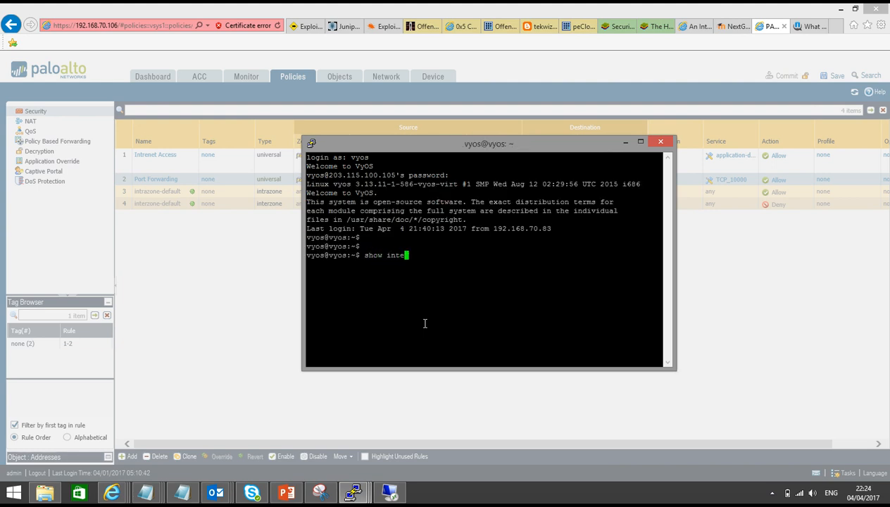
key("Return")
left_click_drag(381, 301, 442, 290)
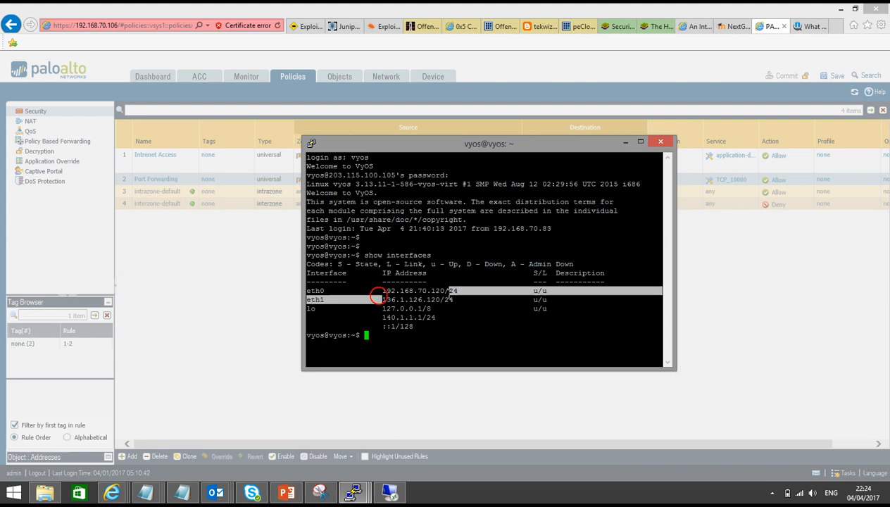
double_click(426, 299)
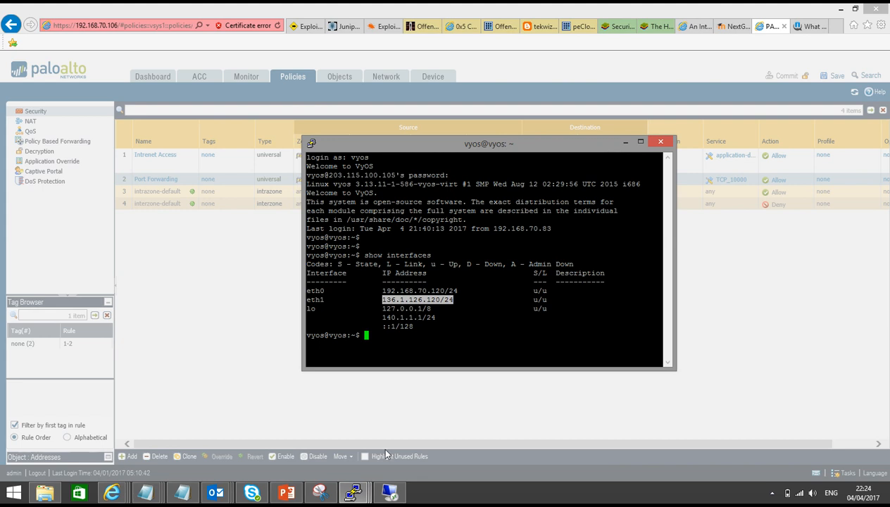
left_click(355, 492)
Rerun the firewall session lookup for destination 203.115.100.105.
left_click(417, 446)
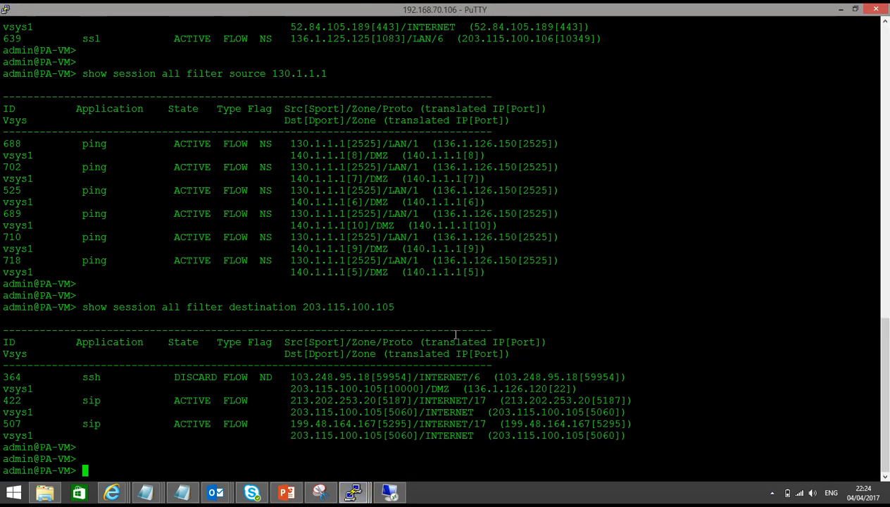
key("Up")
key("Return")
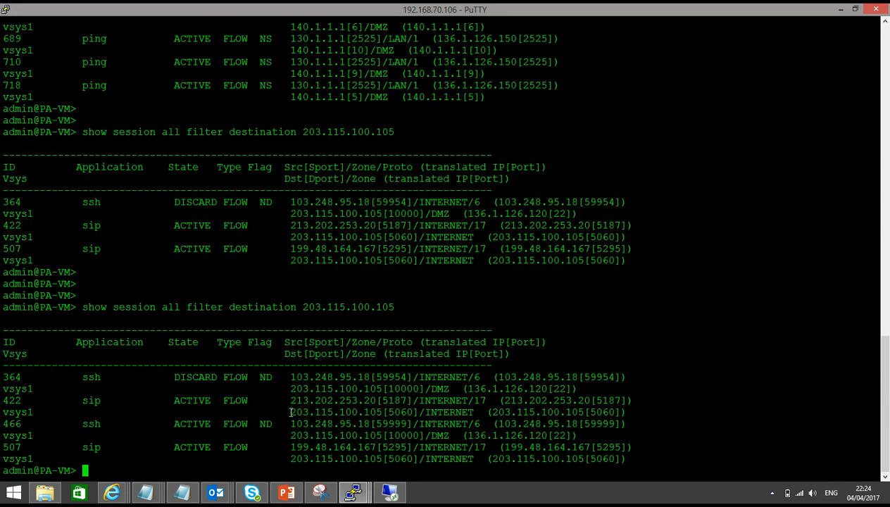
Highlight session 466's addresses and its port 10000 to 136.1.126.120 port 22 translation.
left_click_drag(81, 422, 279, 411)
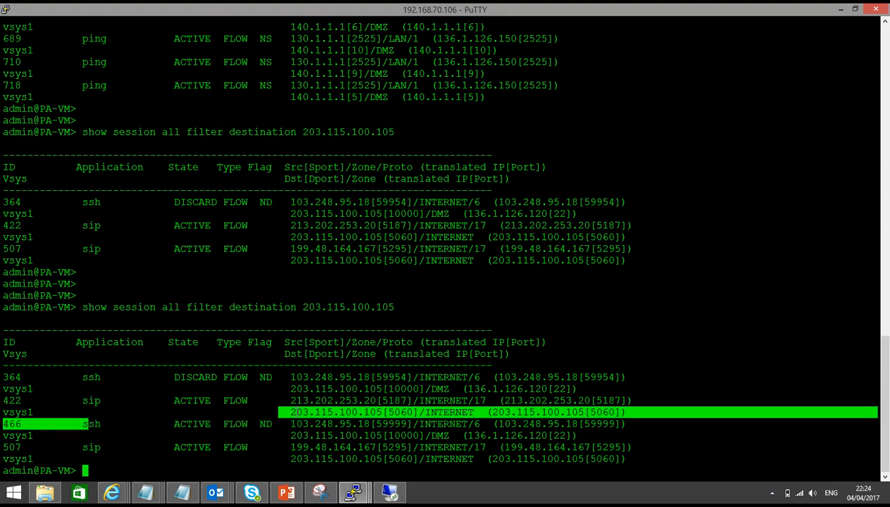
double_click(346, 423)
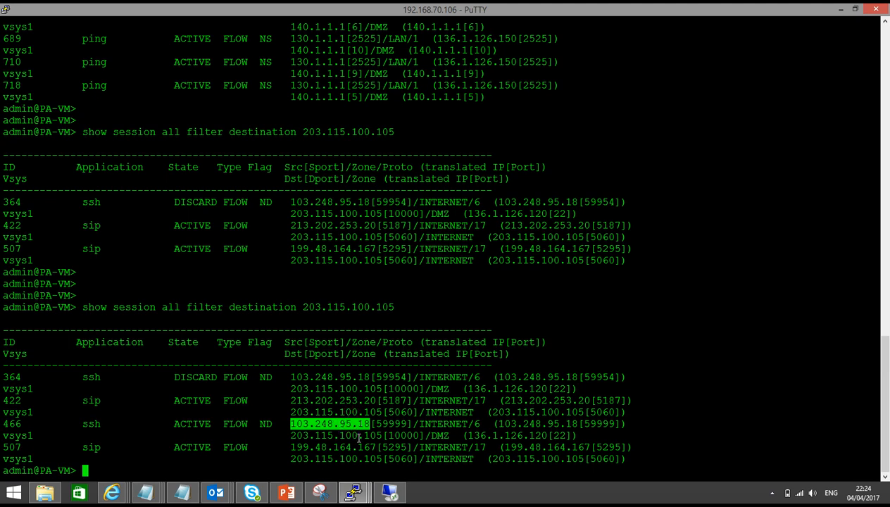
left_click(357, 436)
double_click(356, 437)
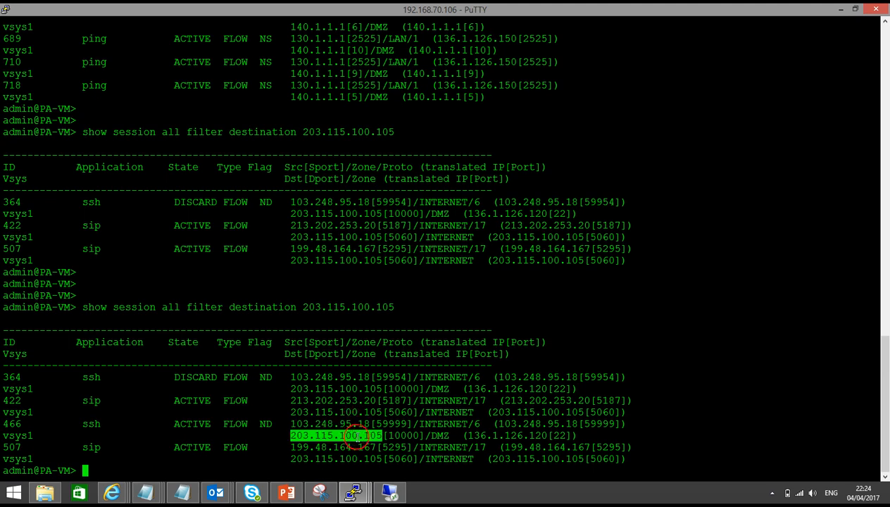
left_click(532, 423)
double_click(532, 422)
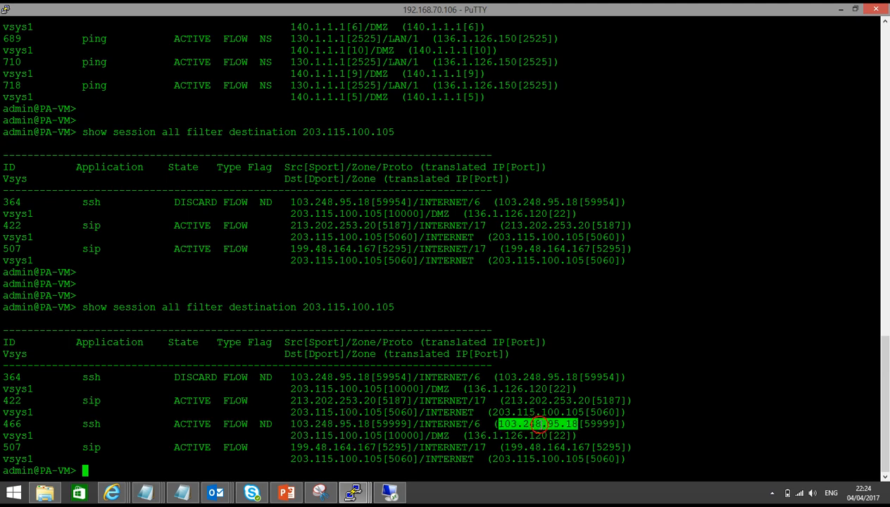
left_click(503, 435)
double_click(504, 436)
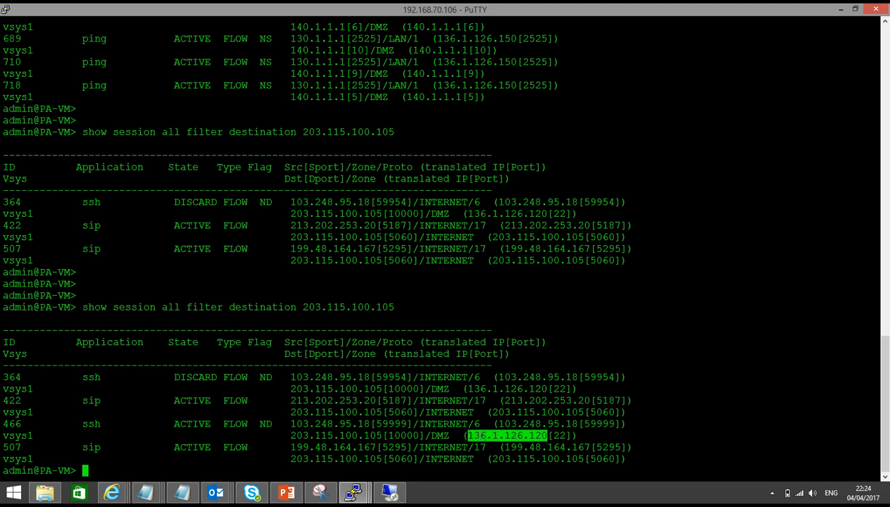
double_click(398, 435)
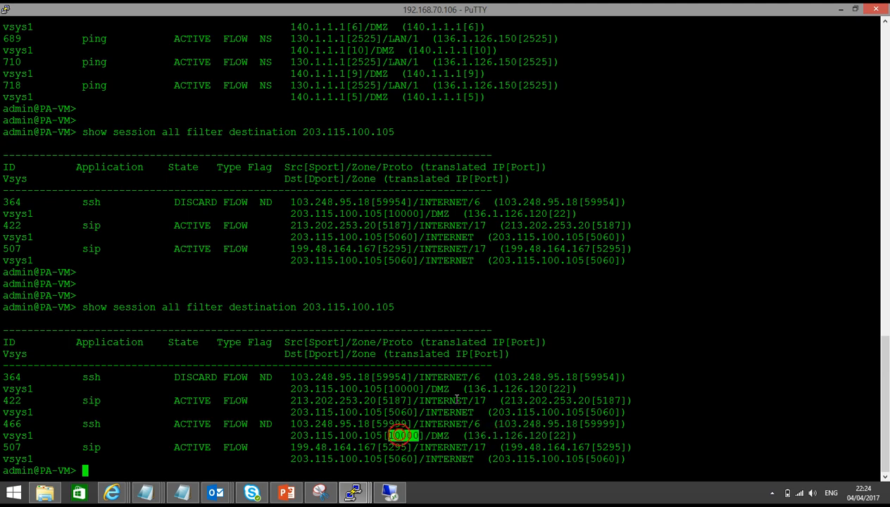
double_click(556, 435)
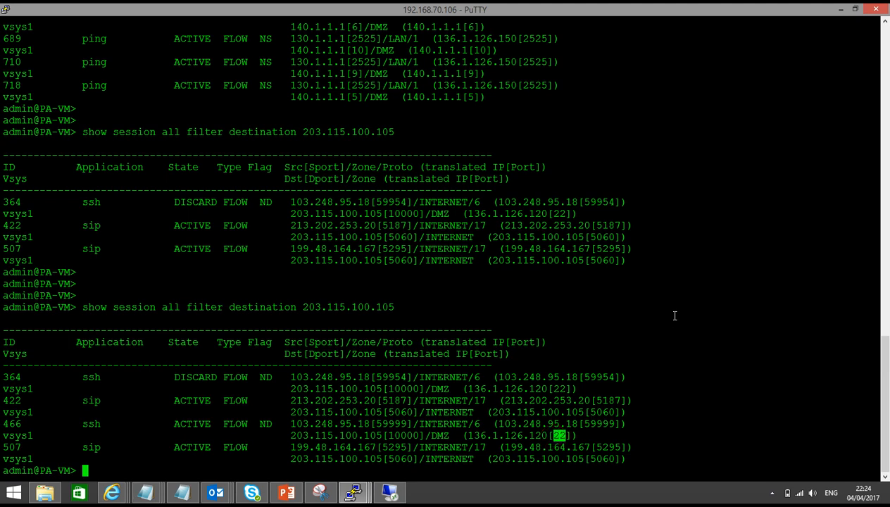
left_click(286, 491)
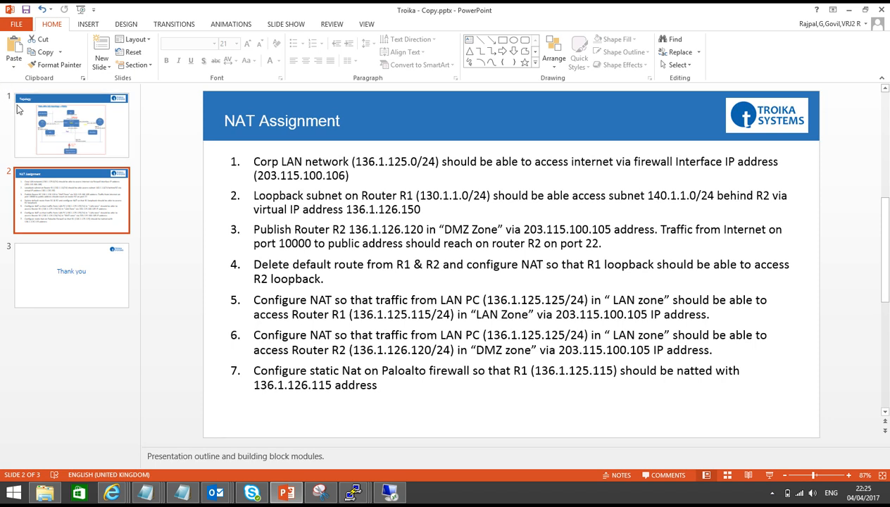
View the Topology slide, then bring back the PuTTY session to R1 (192.168.70.115).
left_click(52, 146)
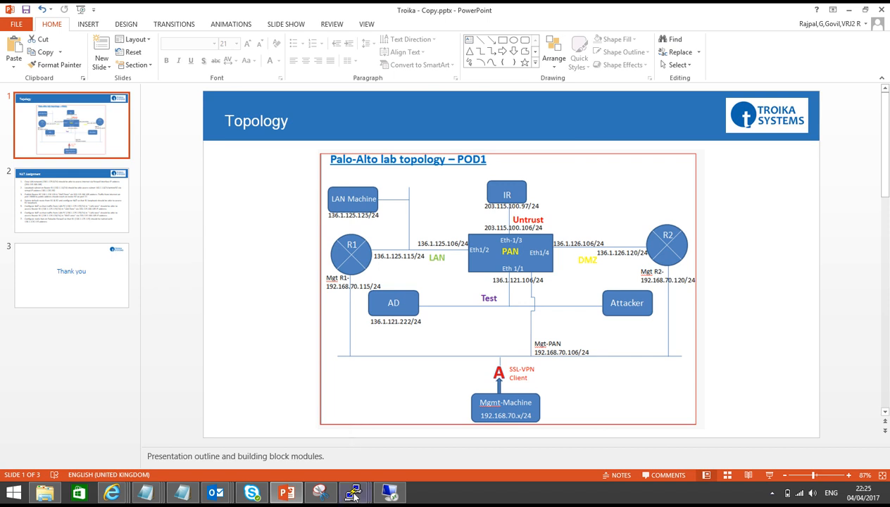
mouse_move(353, 491)
left_click(176, 449)
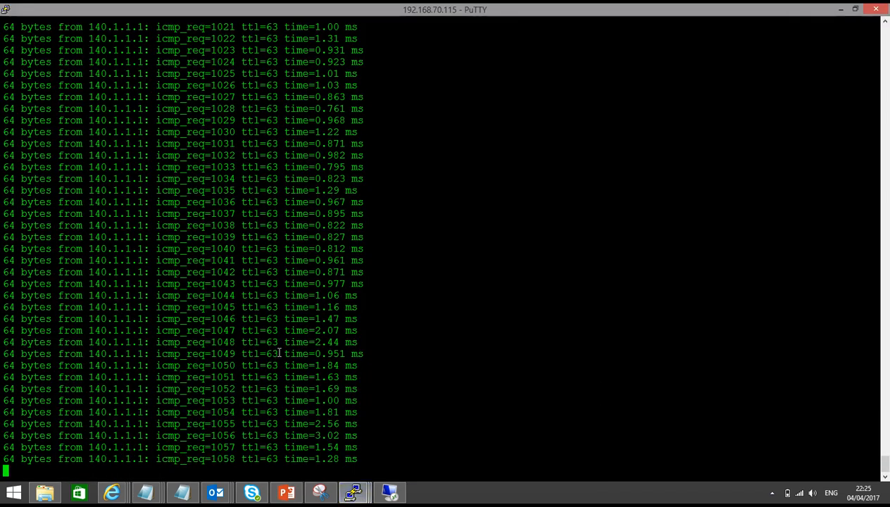
Stop the ping, then delete and commit the 0.0.0.0/0 static route on R1.
key("ctrl+c")
key("Return")
key("Return")
key("Return")
type("configure")
key("Return")
key("Return")
type("delete protocols static ")
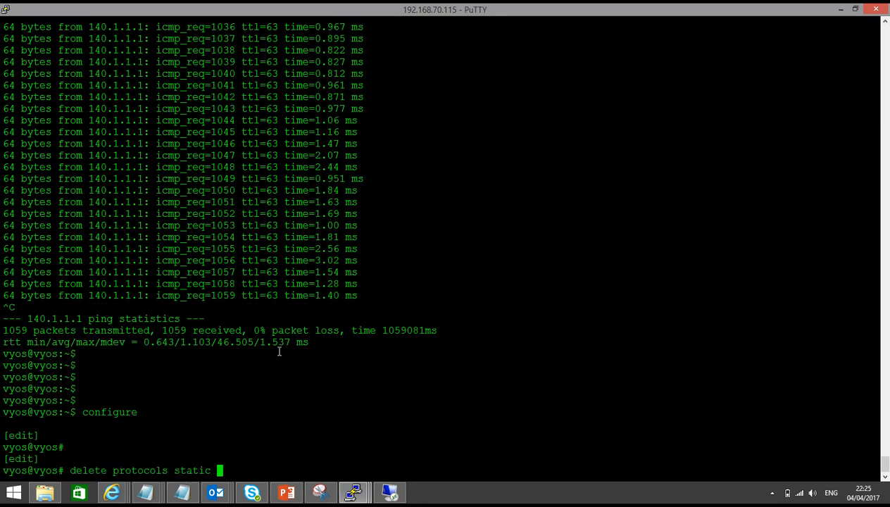
type("route 0.0.0.0/0")
key("Return")
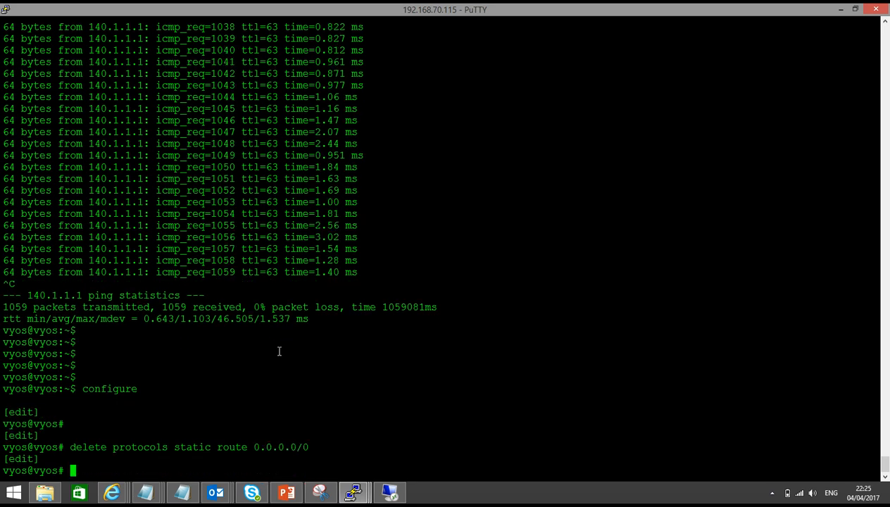
type("commit")
key("Return")
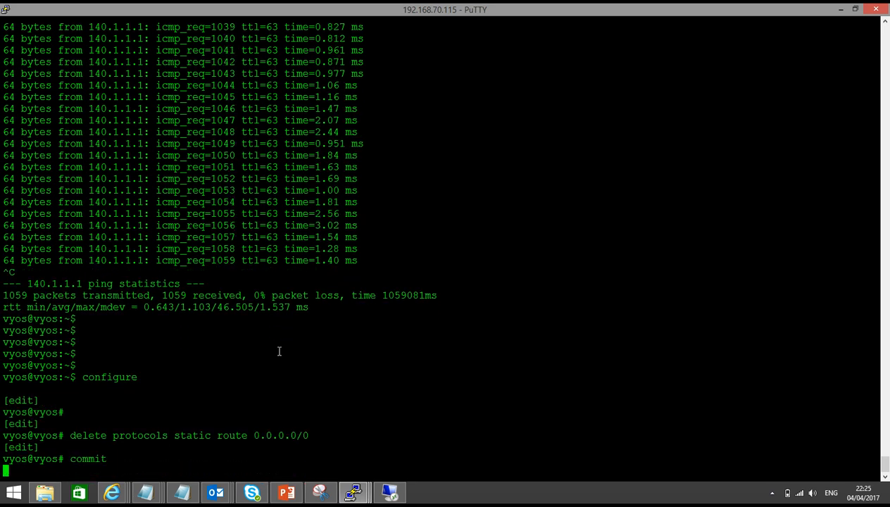
Delete and commit the 0.0.0.0/0 static route on R2.
left_click(353, 491)
left_click(321, 425)
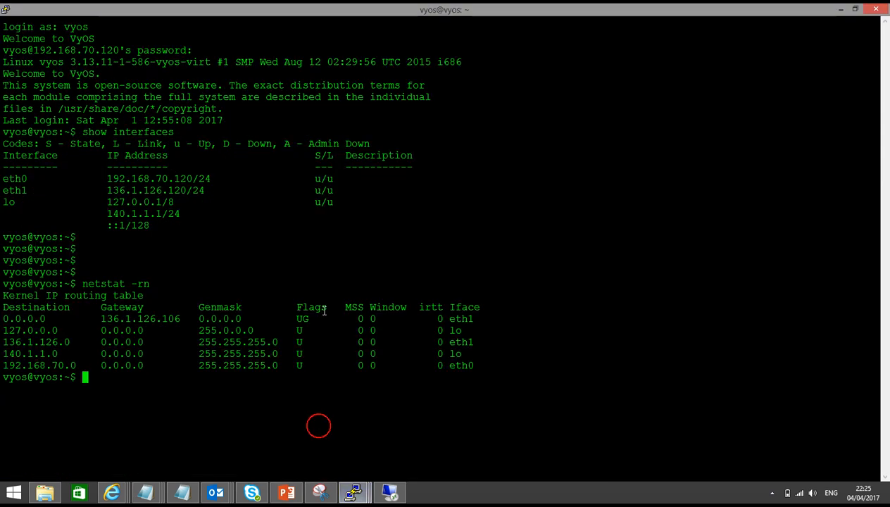
key("Return")
key("Return")
type("configure")
key("Return")
key("Return")
type("delete p")
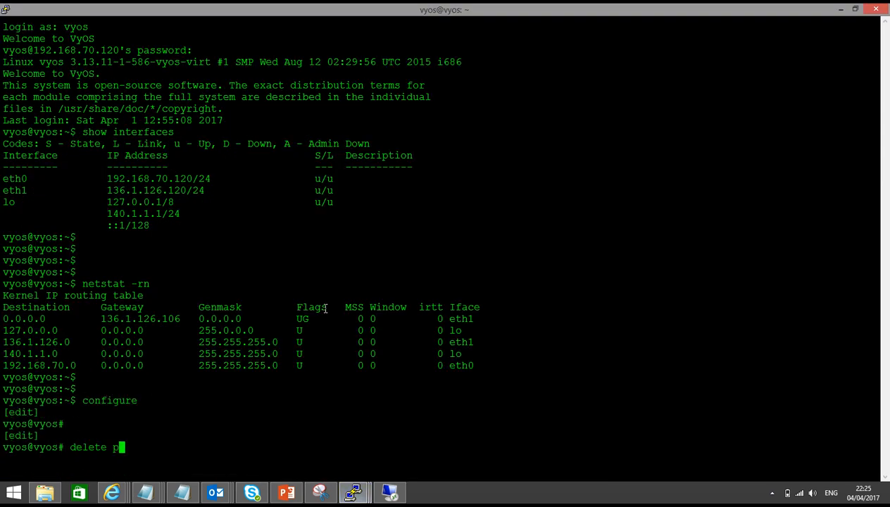
type("rotocols static route 0.0.0.0/0")
key("Return")
key("Return")
type("commit")
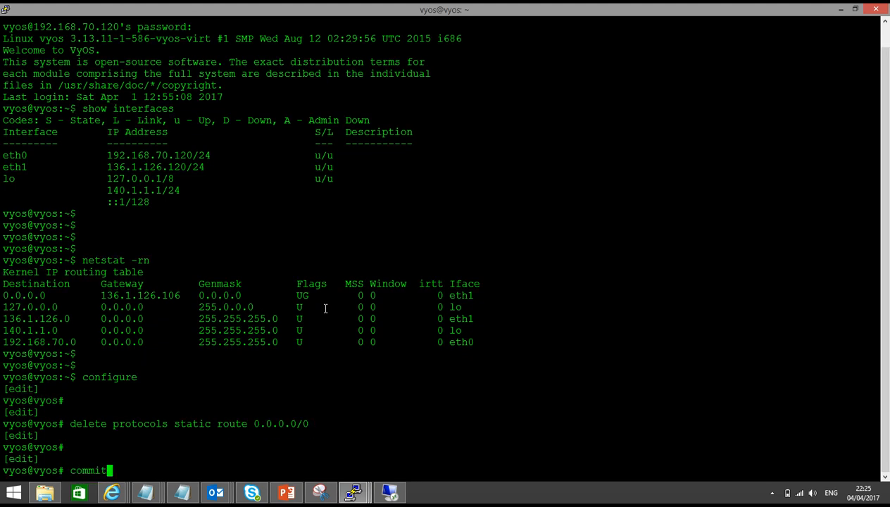
key("Return")
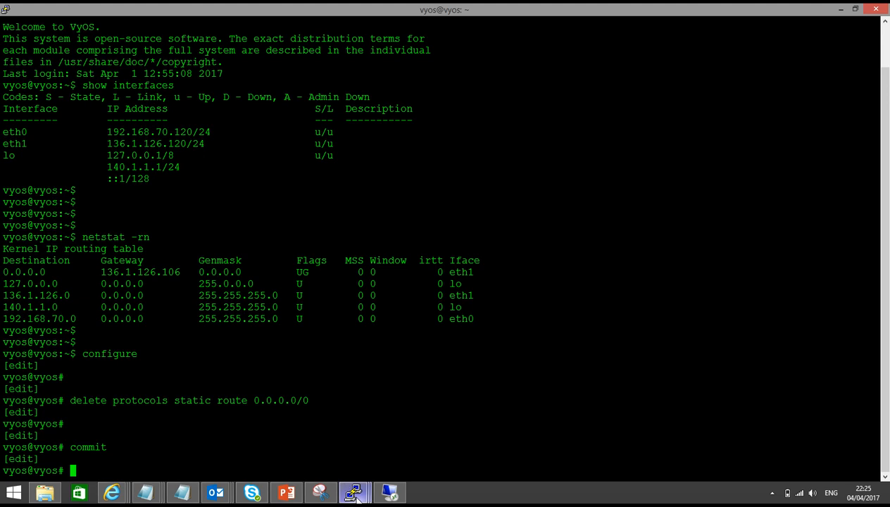
mouse_move(352, 492)
left_click(178, 429)
Exit configuration mode on R1 and ping 140.1.1.1 from interface 130.1.1.1, stopping after failures.
key("Return")
key("Return")
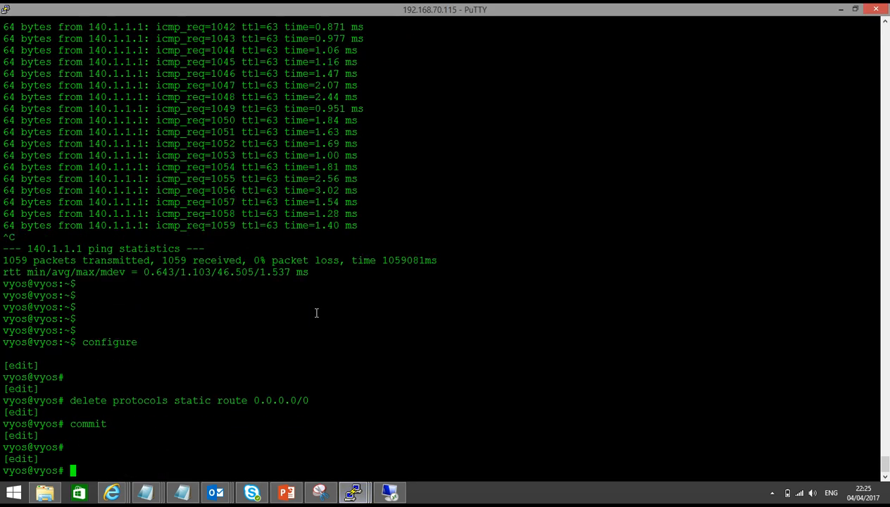
type("exit")
key("Return")
key("Return")
key("Return")
key("Return")
type("ping")
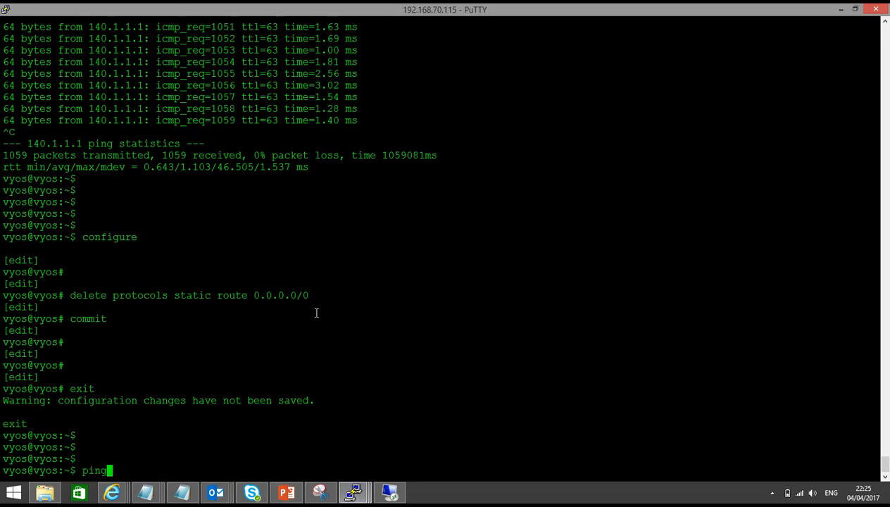
type(" 140.1.1.1 interfa")
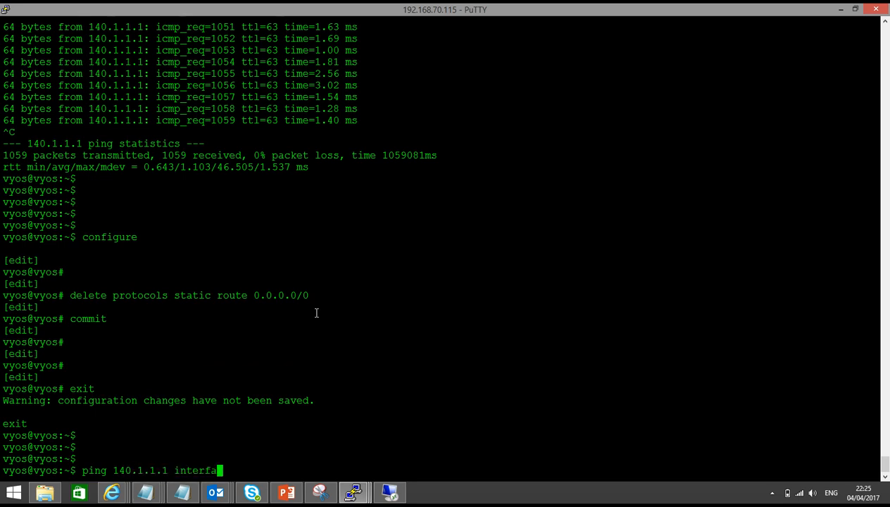
type("ce 130.1.1.1")
key("Return")
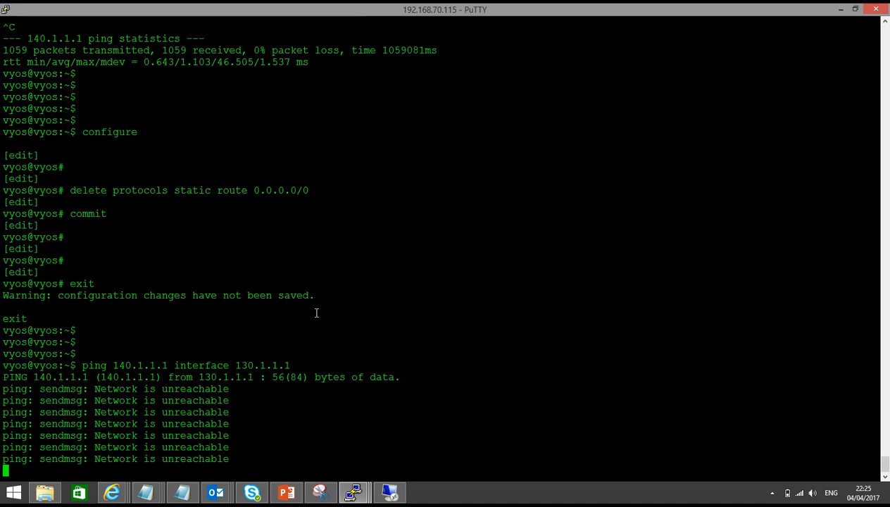
key("ctrl+c")
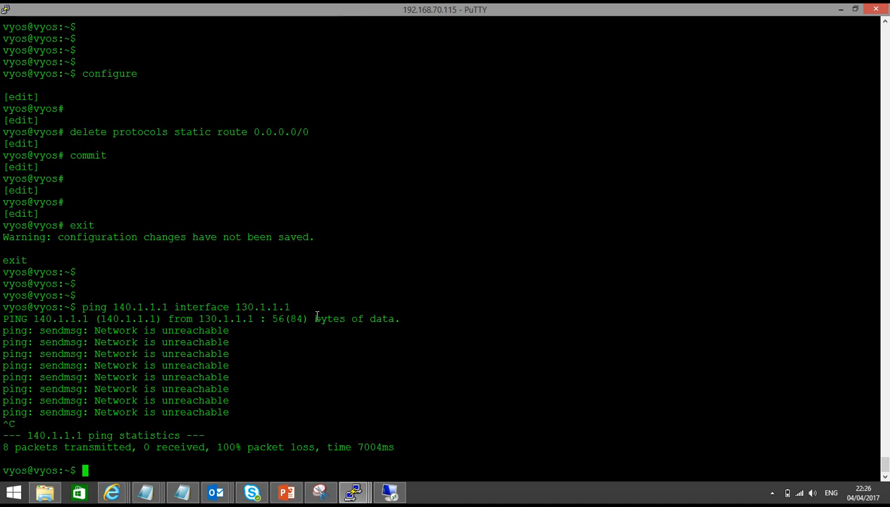
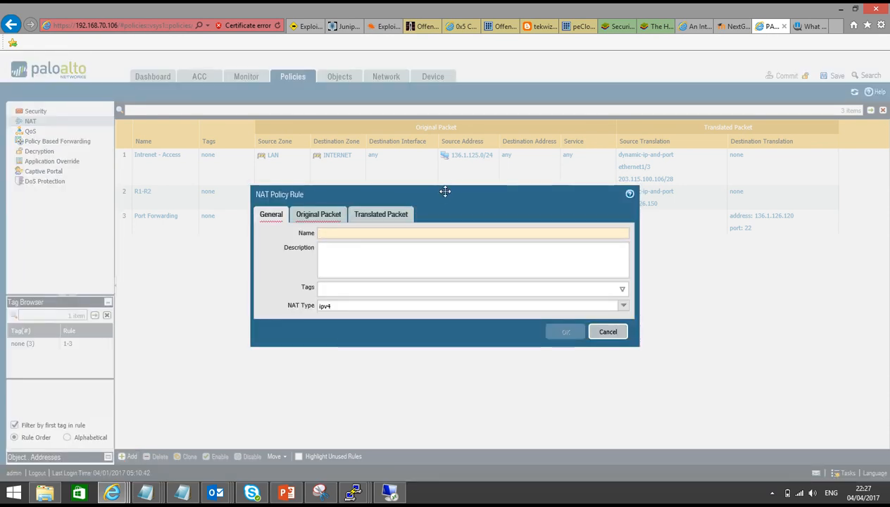
Name the NAT rule 'R1-R2 -- No route' and set both source and destination zone to LAN.
type("R1-R2 ")
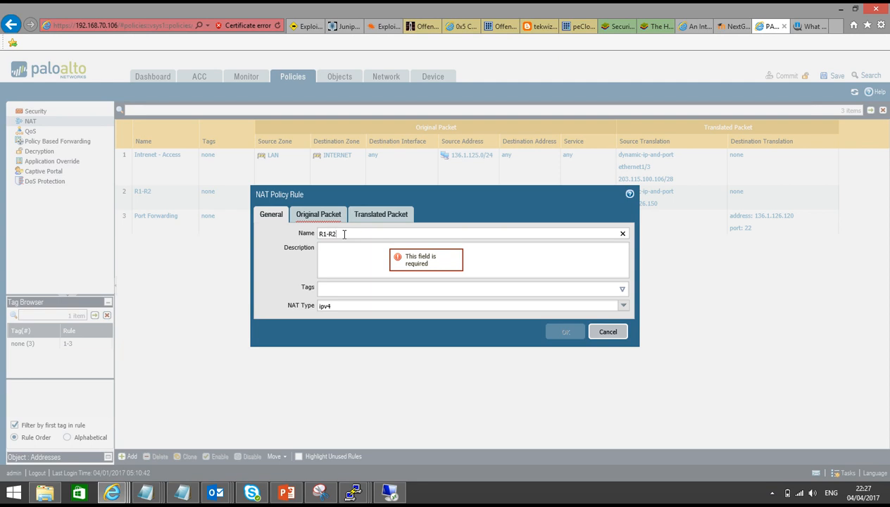
type("-- No ")
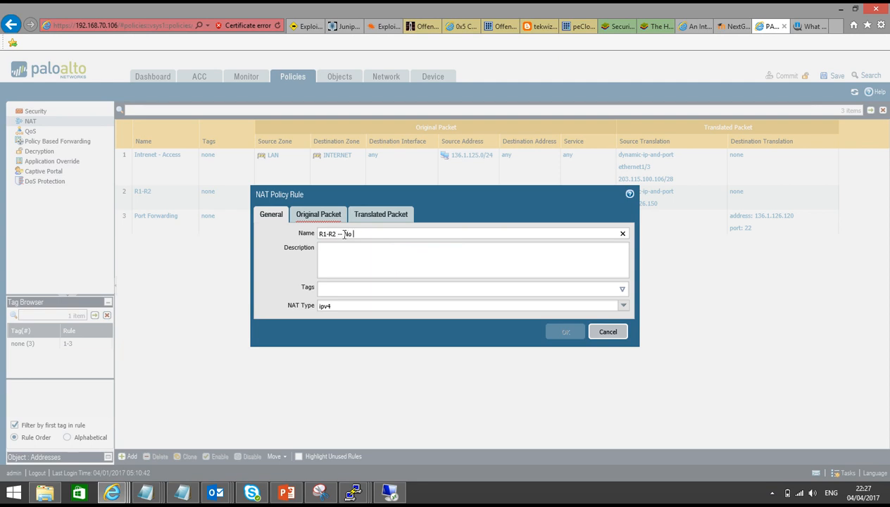
type("route")
left_click(326, 215)
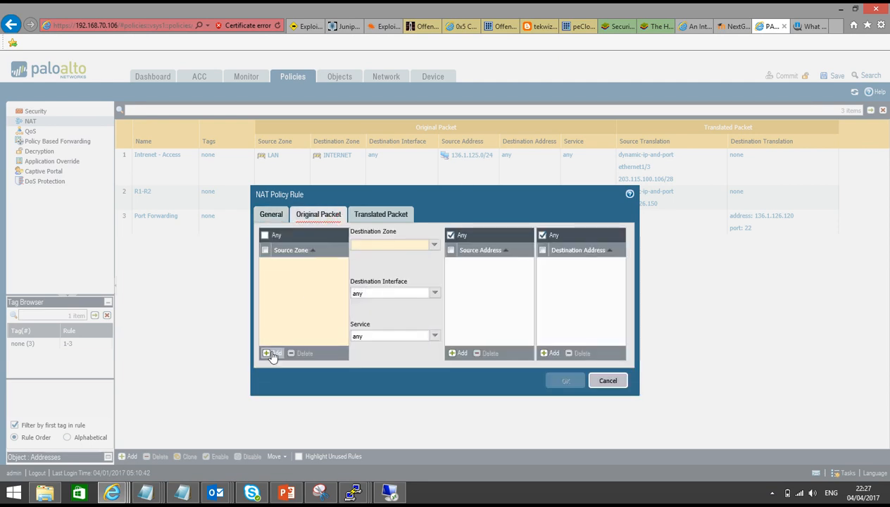
left_click(272, 353)
left_click(284, 296)
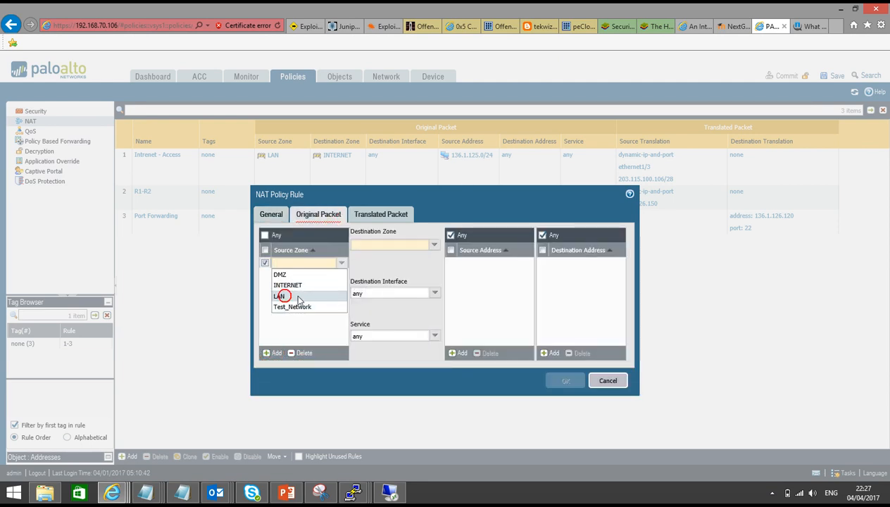
left_click(401, 265)
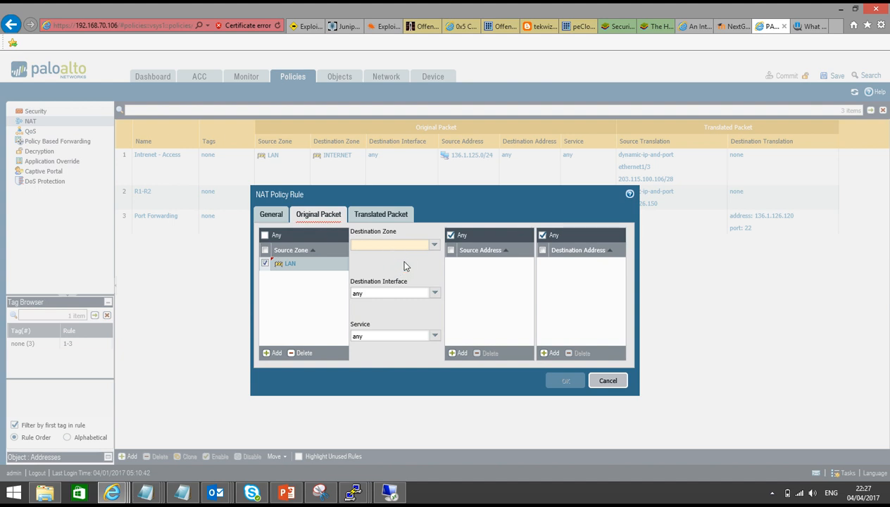
left_click(435, 247)
left_click(397, 279)
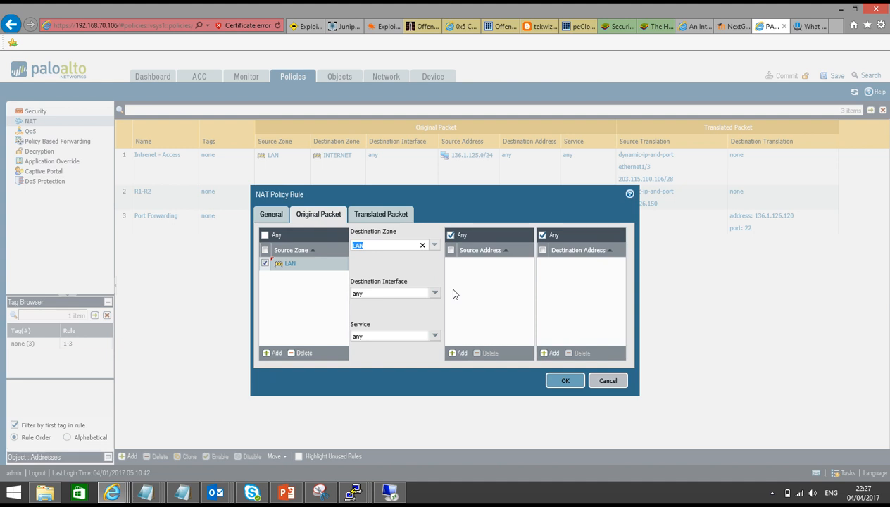
Add source address 130.1.1.1/32, begin destination 136.1.125, then switch to the PowerPoint slides.
left_click(456, 352)
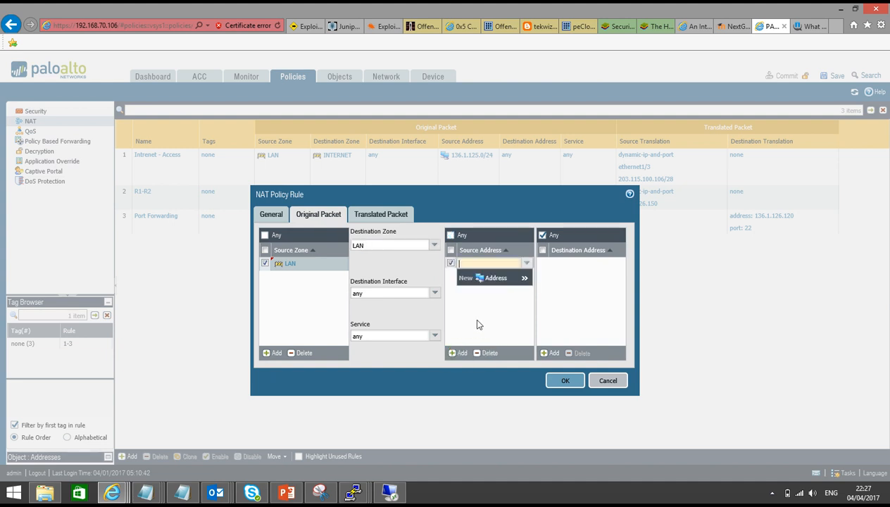
type("136.1.")
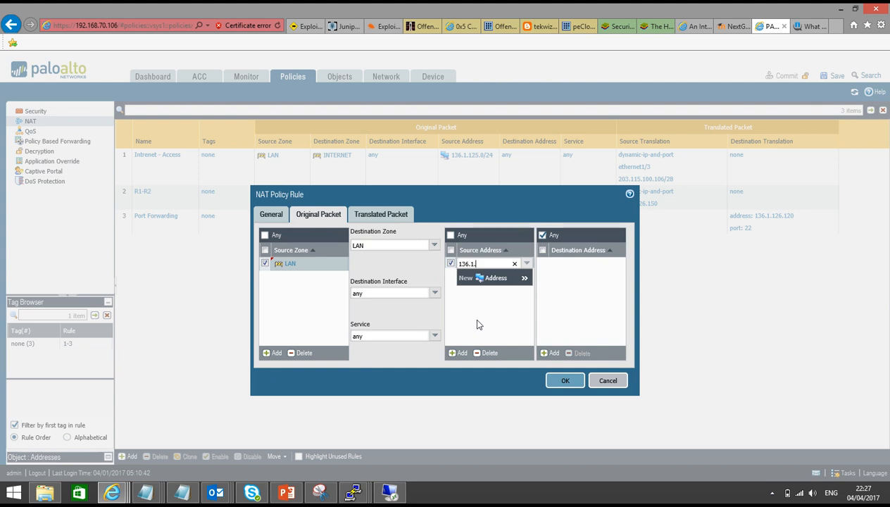
type("125.")
key("BackSpace")
key("BackSpace")
key("BackSpace")
key("BackSpace")
key("BackSpace")
key("BackSpace")
key("BackSpace")
key("BackSpace")
key("BackSpace")
key("BackSpace")
type("130.1.1.1/32")
left_click(476, 324)
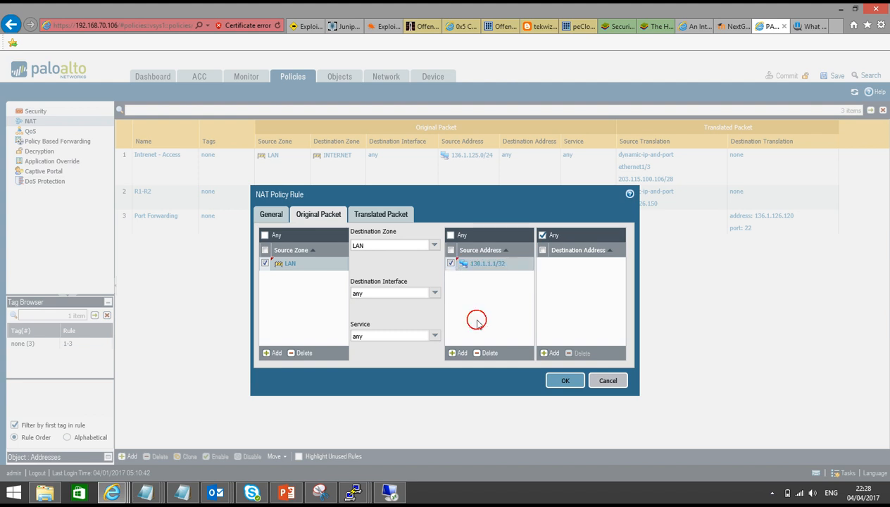
left_click(549, 353)
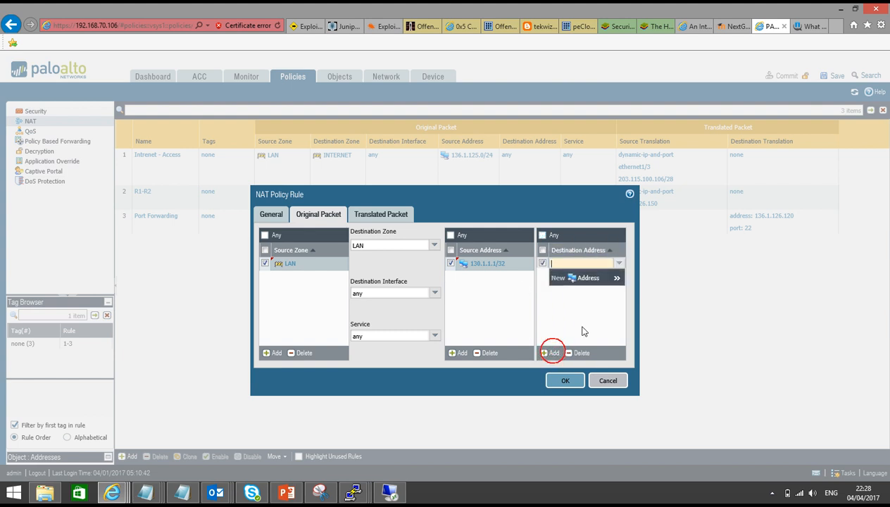
type("136.1.125")
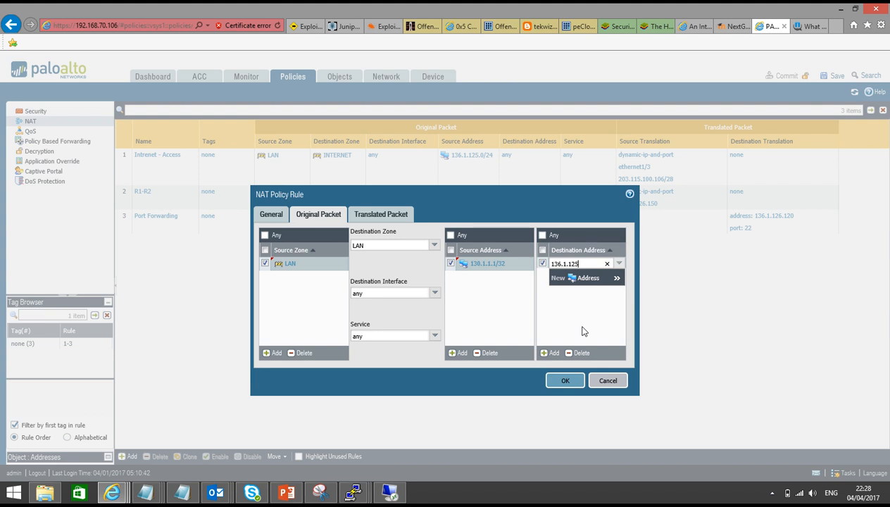
left_click(288, 491)
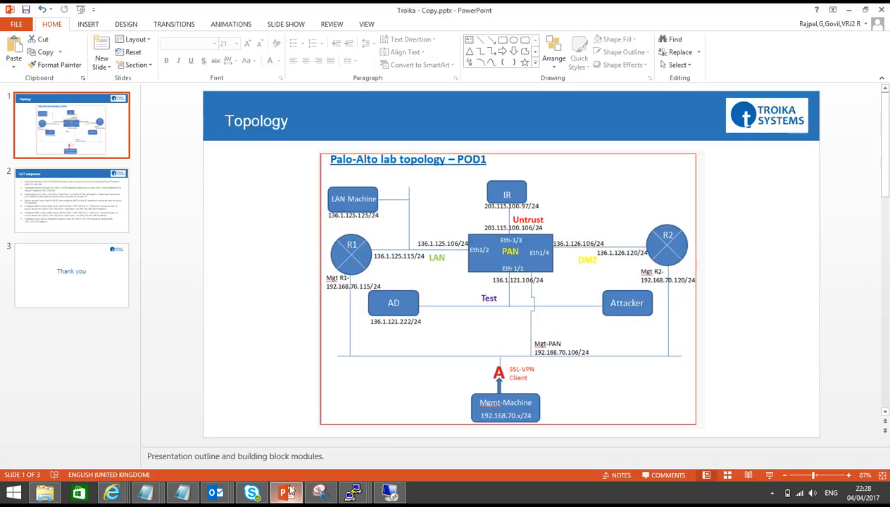
Show slide 2, the NAT Assignment slide, in PowerPoint.
left_click(73, 191)
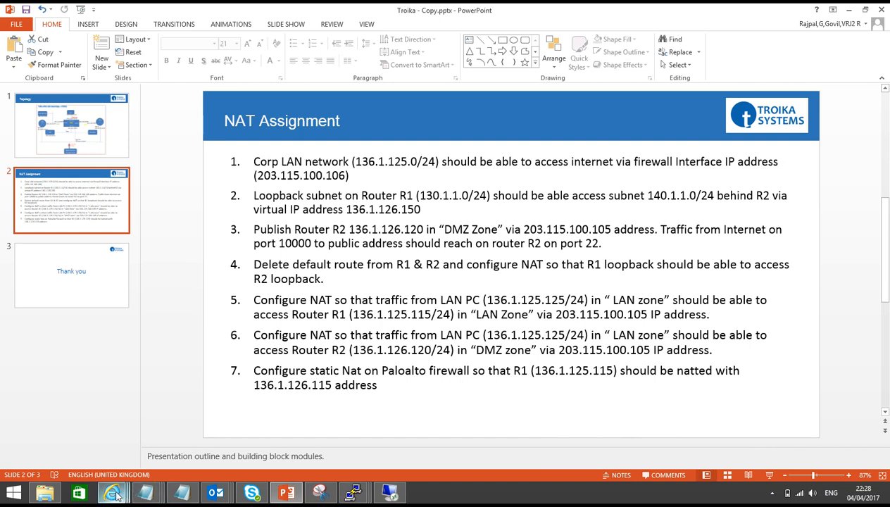
Complete destination address 136.1.125.239 and translate the destination to 140.1.1.1.
mouse_move(115, 494)
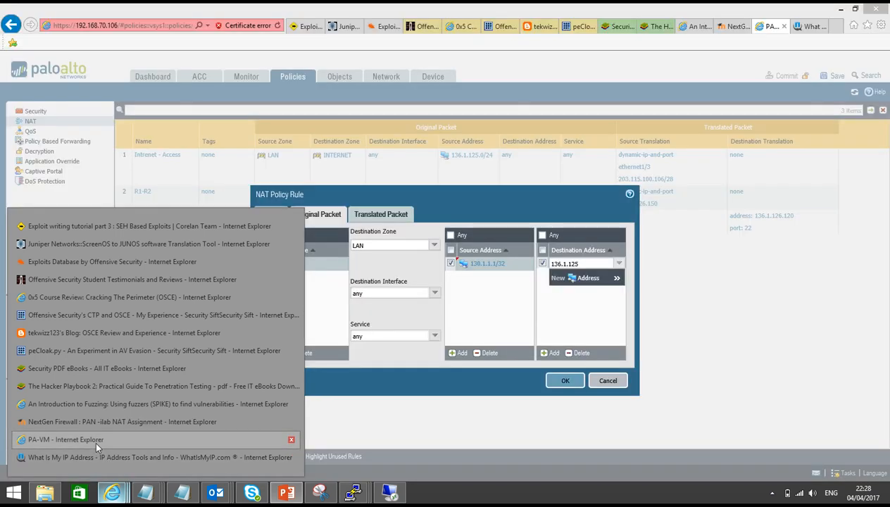
left_click(95, 438)
key("Right")
type(".")
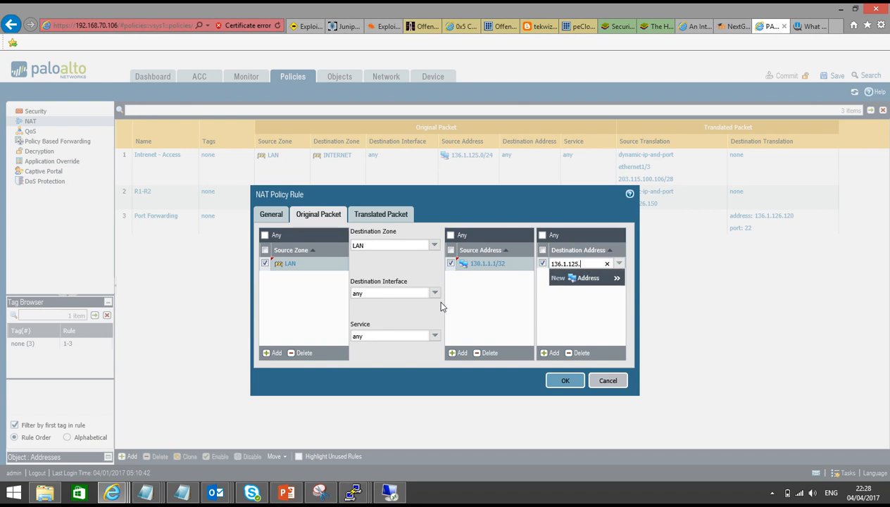
type("239")
left_click(388, 216)
left_click(456, 231)
left_click(536, 248)
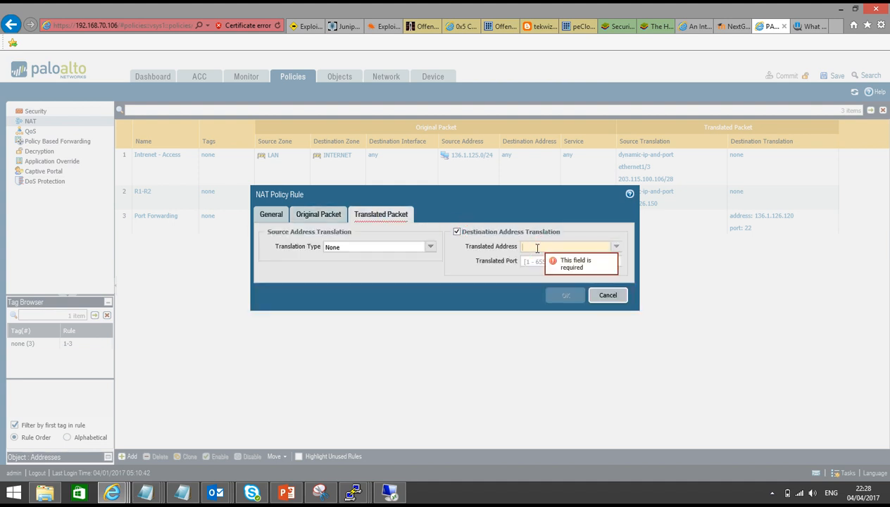
type("140.1.1.1")
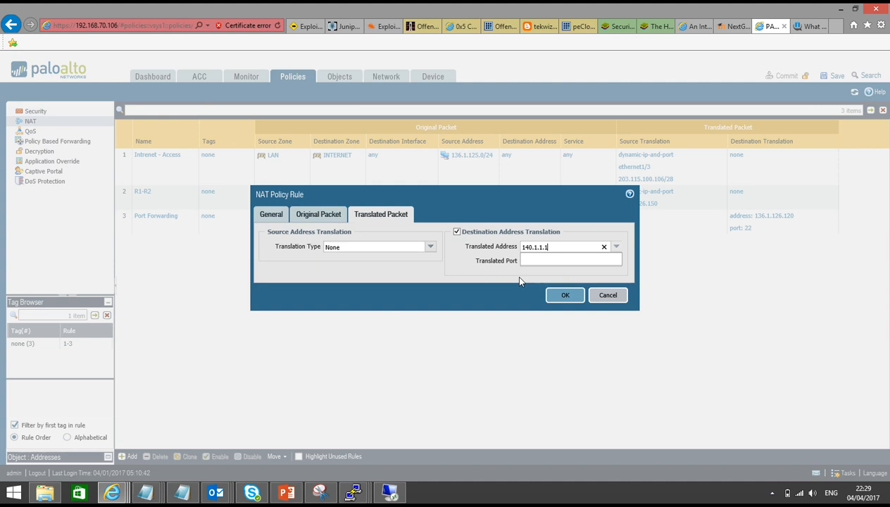
Set source translation to Dynamic IP And Port on ethernet1/4 136.1.126.106/24 and save the rule.
left_click(430, 247)
left_click(418, 259)
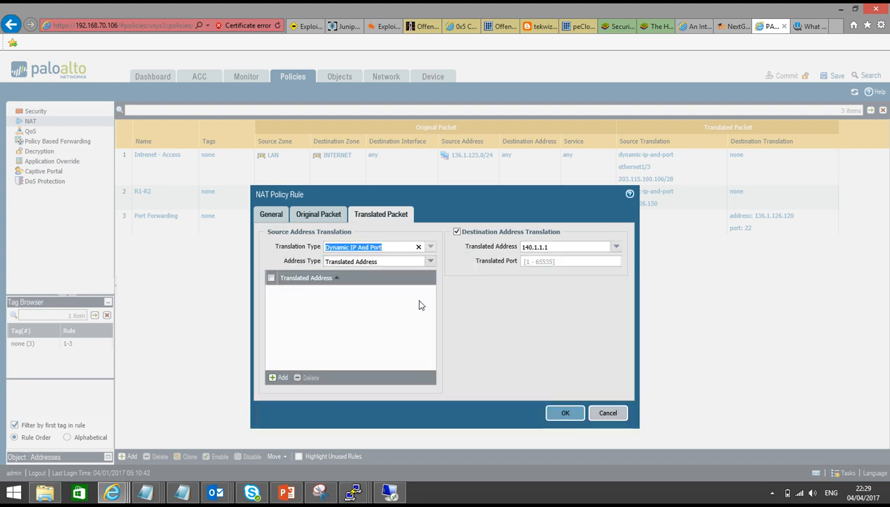
left_click(430, 261)
left_click(418, 290)
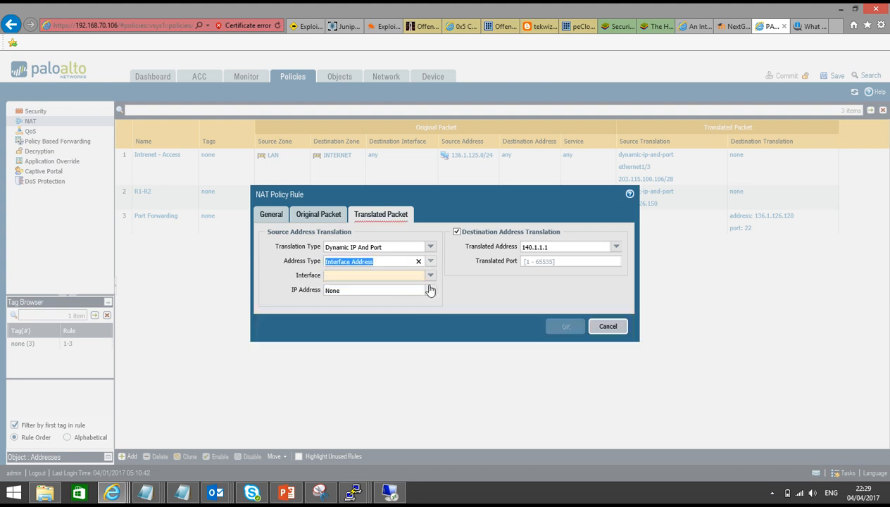
left_click(430, 275)
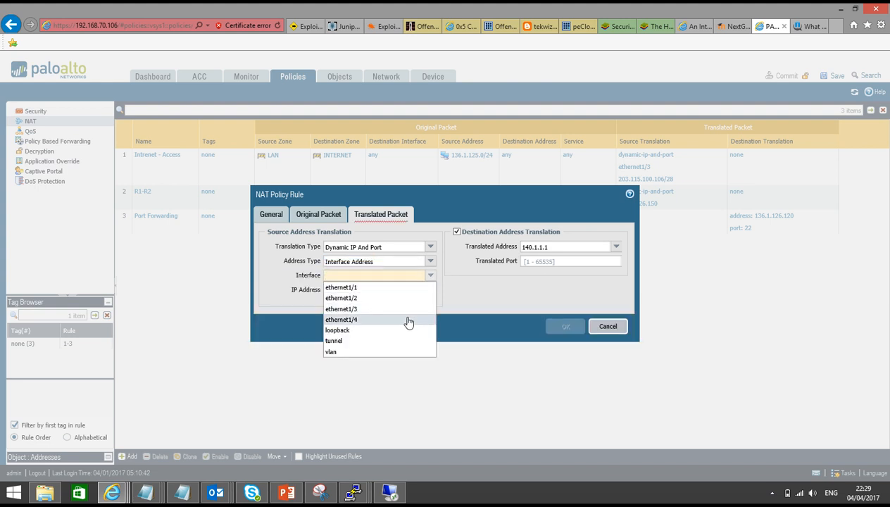
left_click(409, 321)
left_click(429, 290)
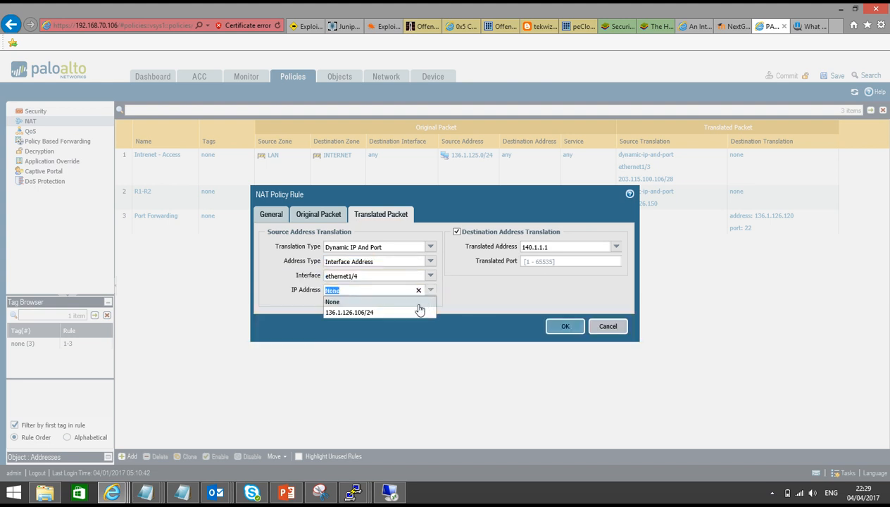
left_click(416, 312)
left_click(561, 326)
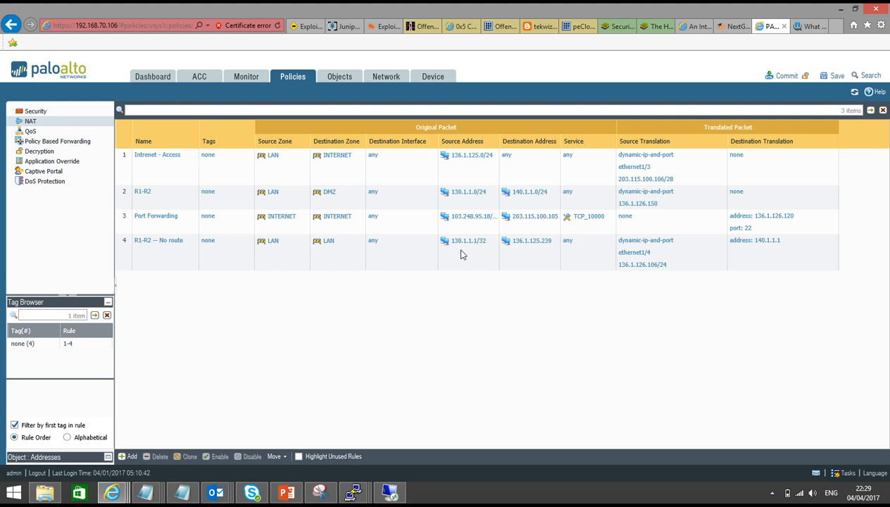
Recheck rule R1-R2 -- No route's Original Packet addresses, close it, and go to Security policies.
left_click(153, 241)
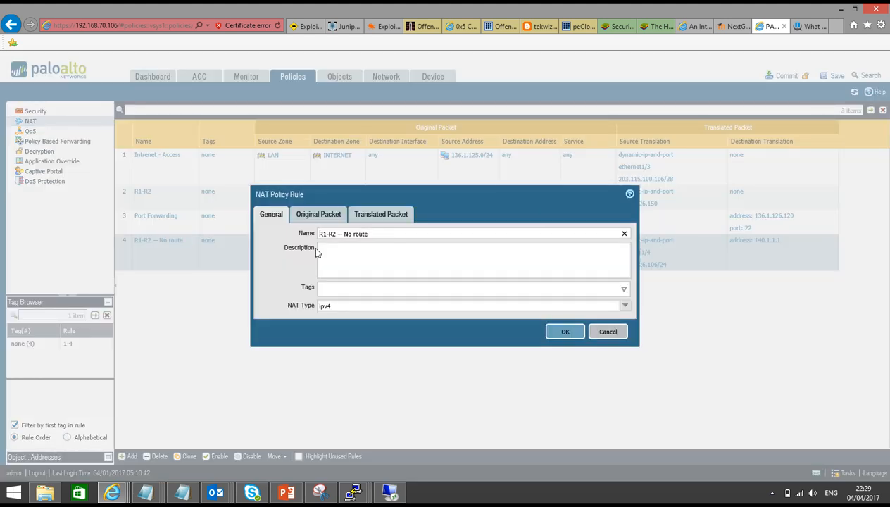
left_click(318, 216)
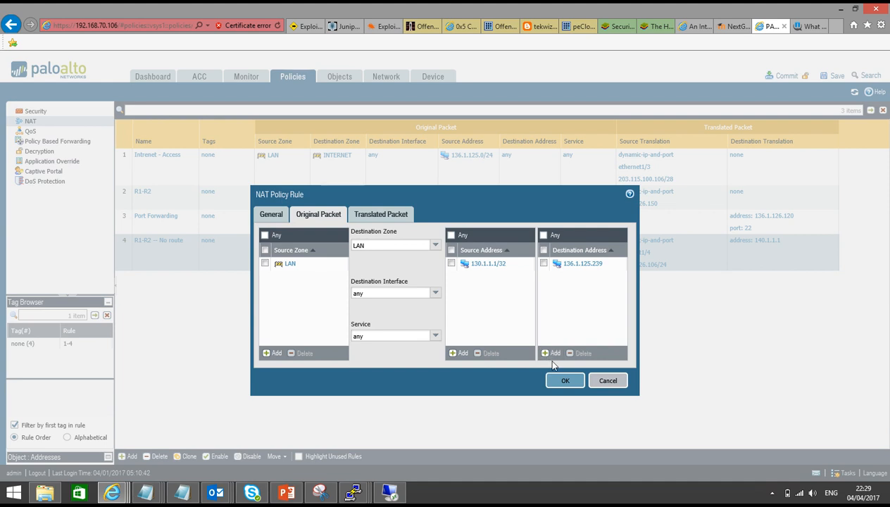
left_click(564, 381)
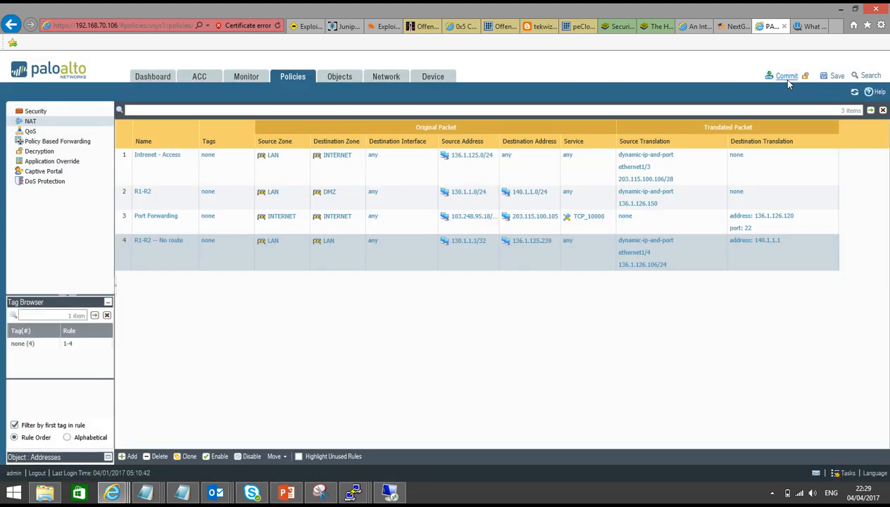
left_click(32, 111)
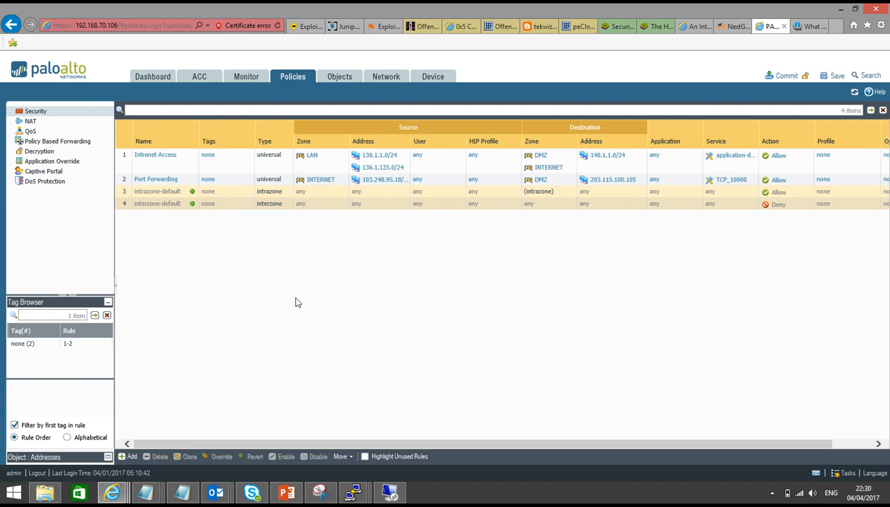
Create security rule 'R1-R2 -- No route' with source zone LAN and source 130.1.1.0/24.
left_click(131, 456)
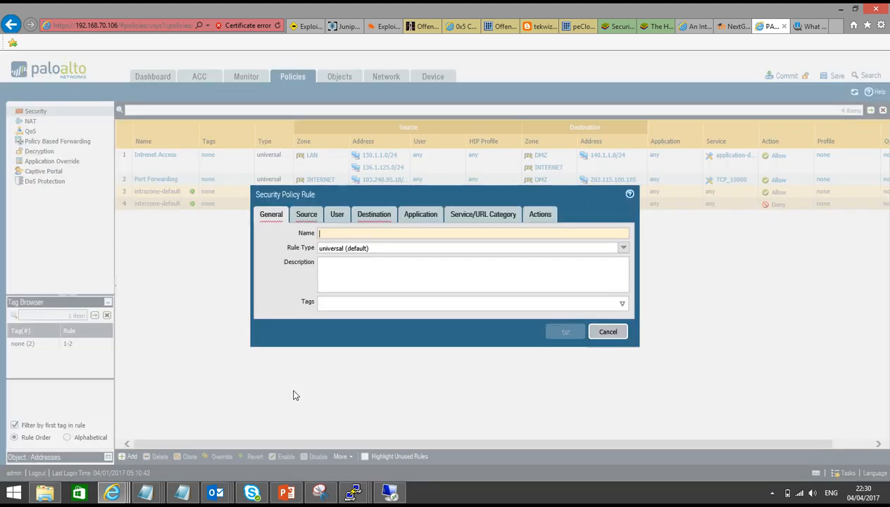
type("R1-R2")
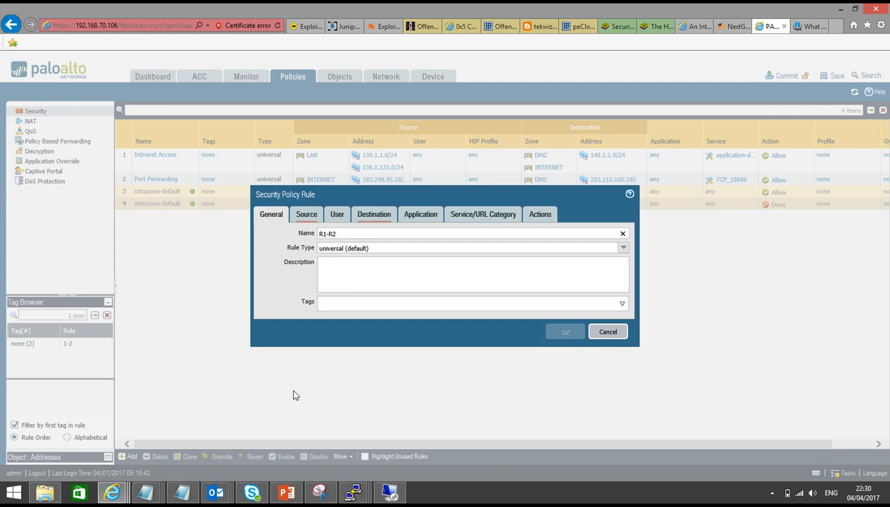
type(" -- No route")
left_click(307, 215)
left_click(274, 353)
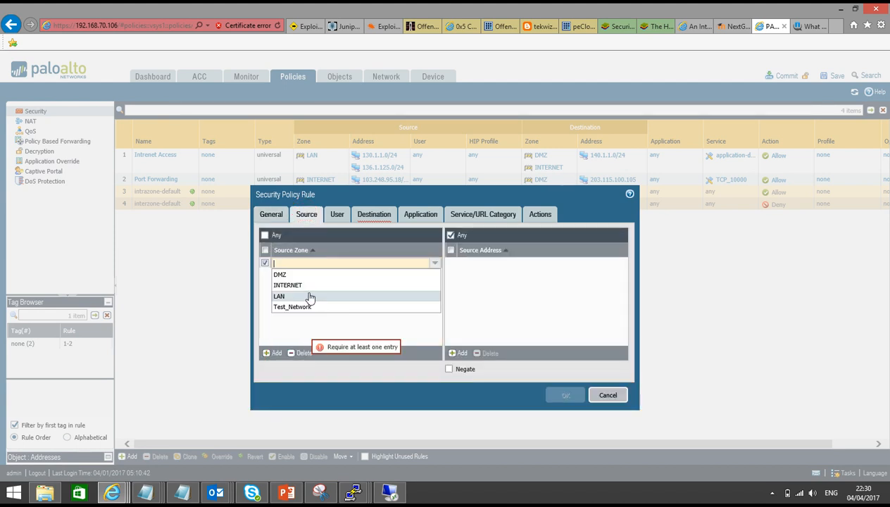
left_click(309, 296)
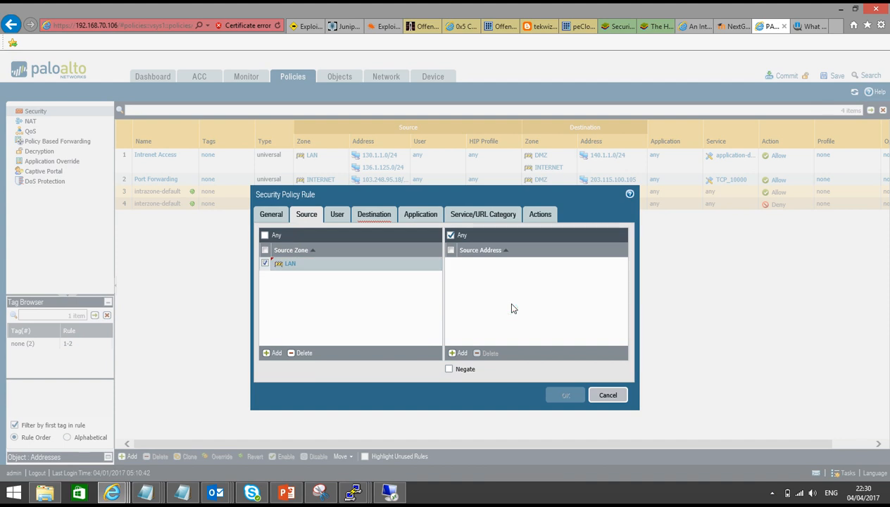
left_click(462, 352)
type("130.1.1.0/24")
left_click(476, 318)
Set the destination zone to DMZ and destination address 136.1.125.239.
left_click(373, 214)
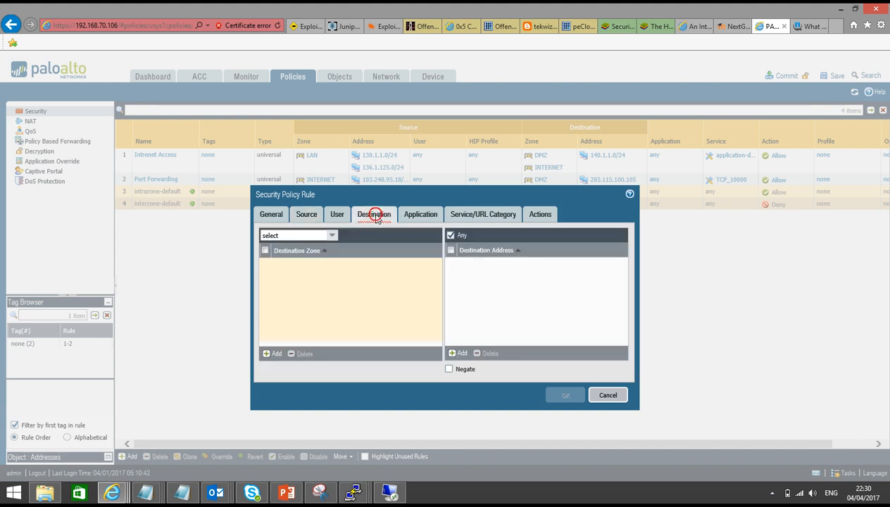
left_click(274, 353)
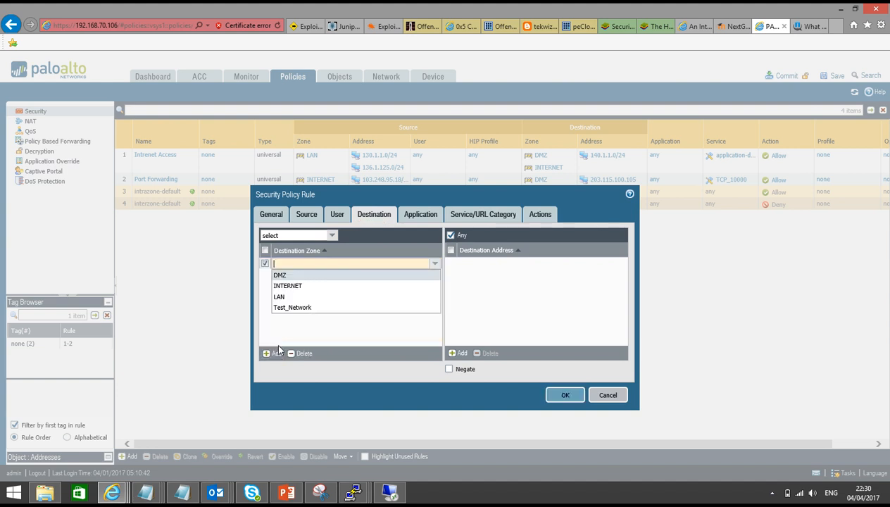
left_click(285, 276)
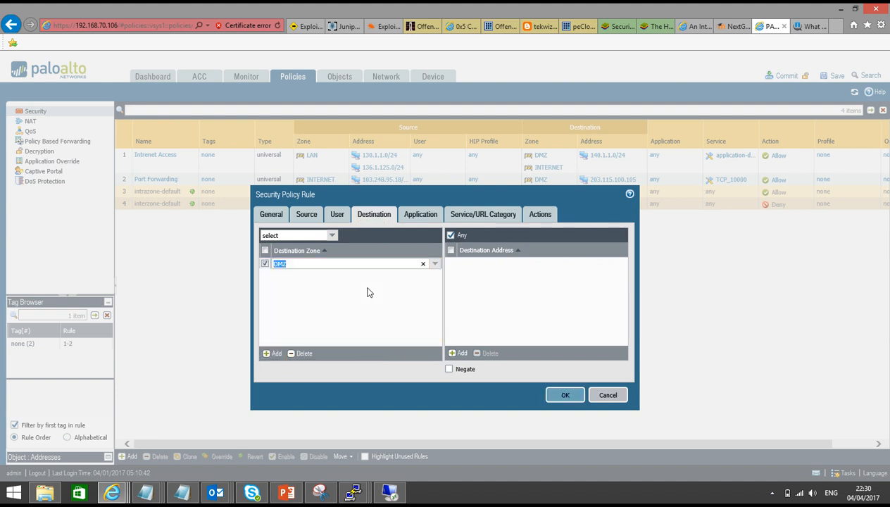
left_click(367, 298)
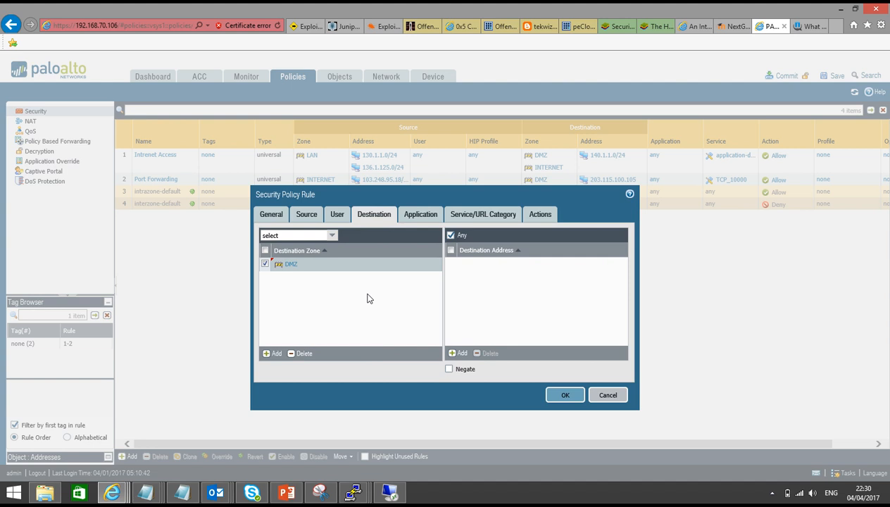
left_click(458, 353)
type("1")
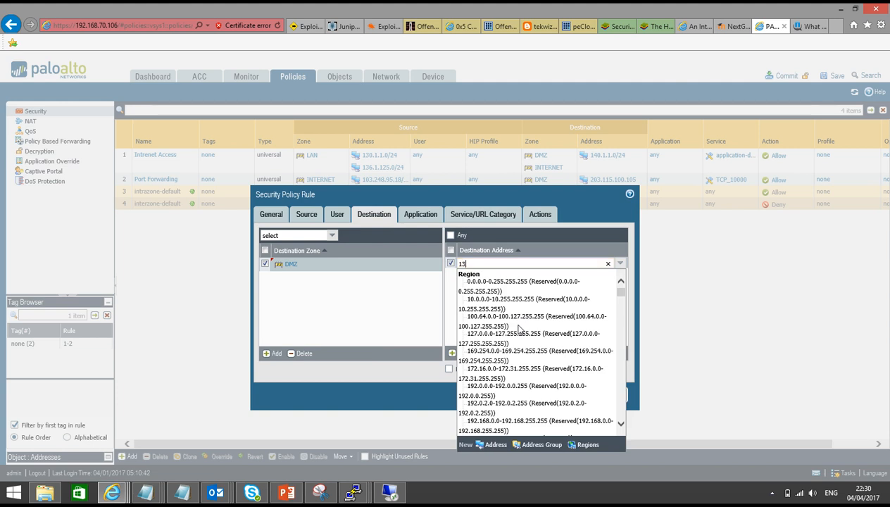
type("36.1.125.")
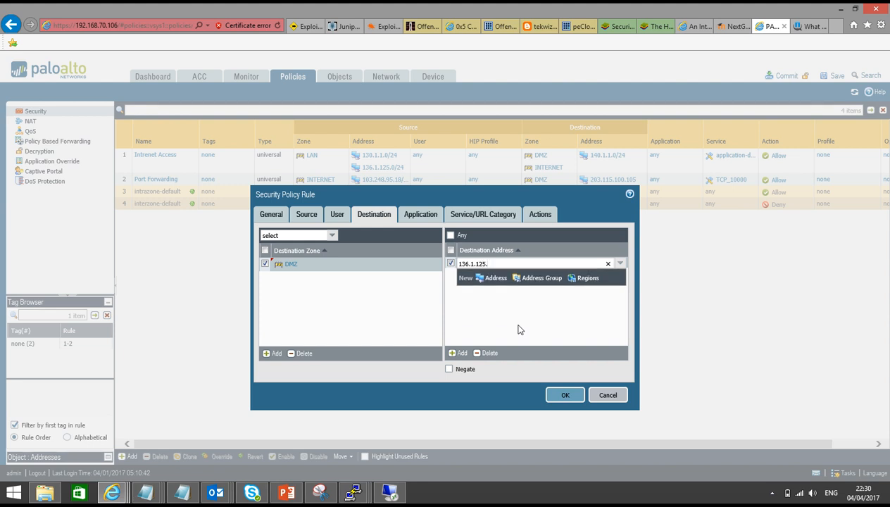
type("239")
left_click(519, 329)
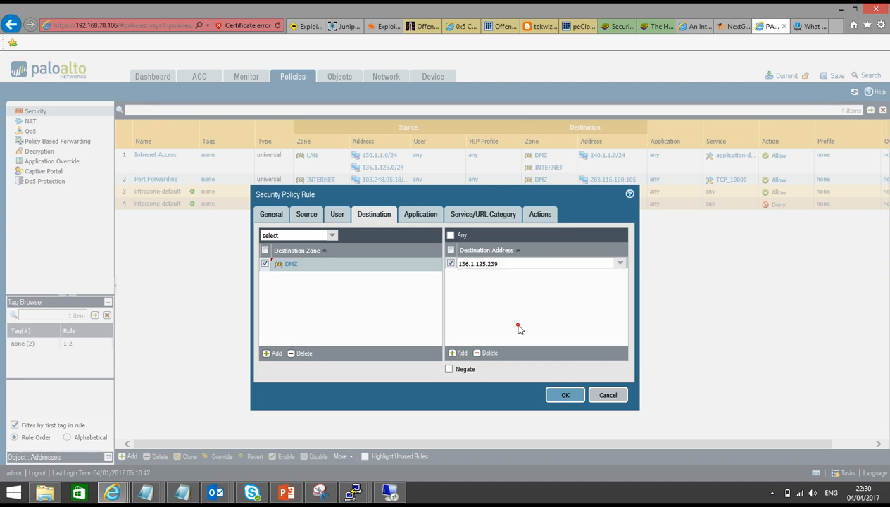
Review the Application and Service/URL Category settings and disable logging at session end.
left_click(420, 215)
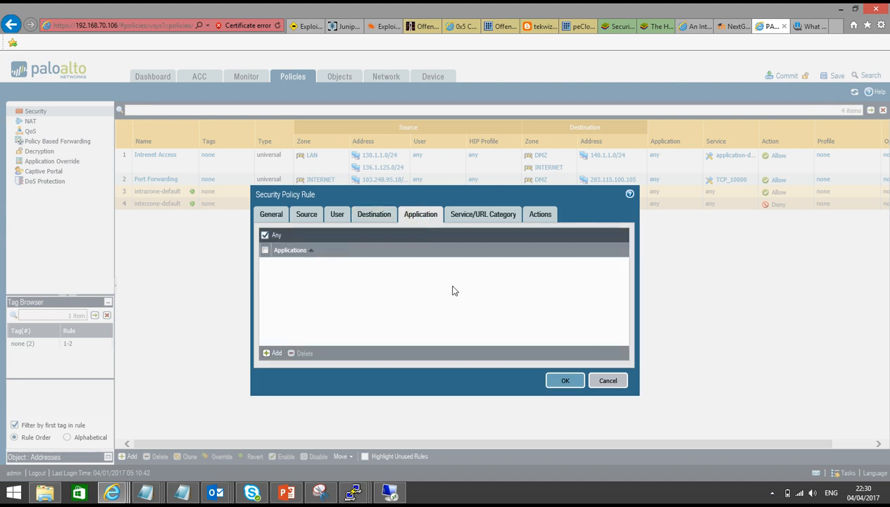
left_click(463, 214)
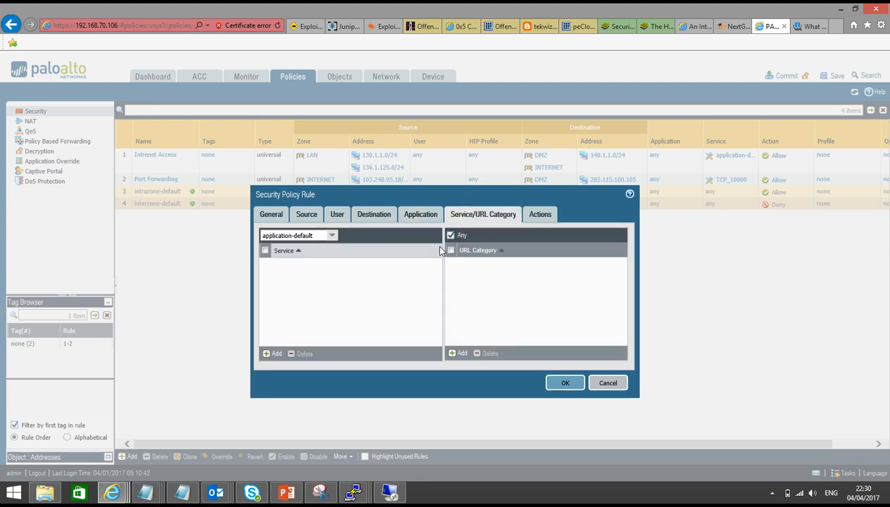
left_click(548, 215)
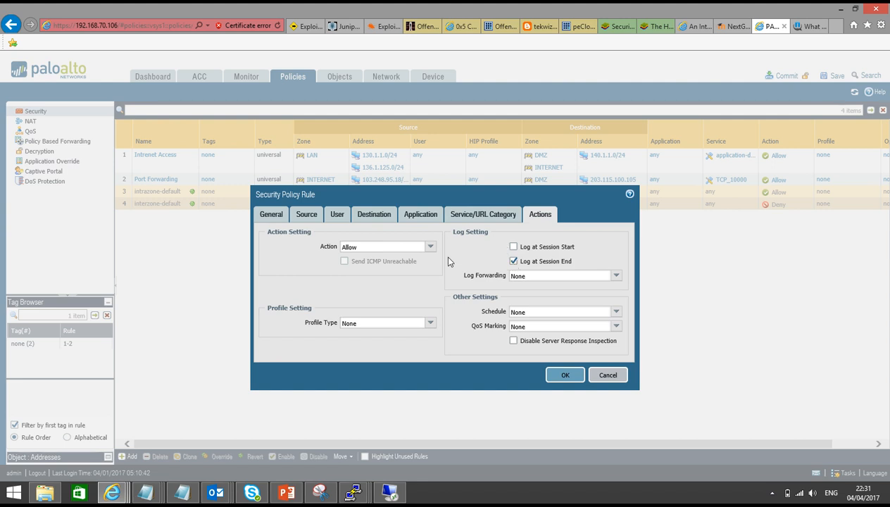
left_click(513, 261)
Save the R1-R2 -- No route security rule, then reopen it from the policy list.
left_click(557, 373)
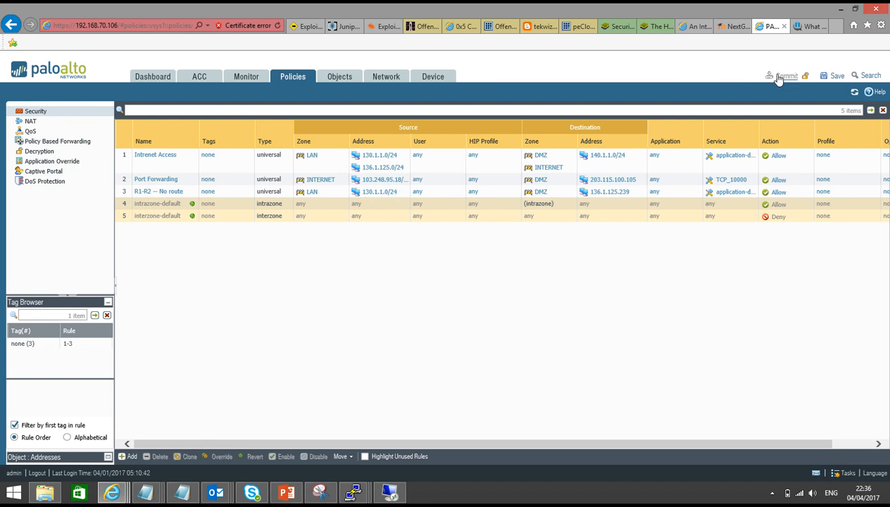
left_click(146, 193)
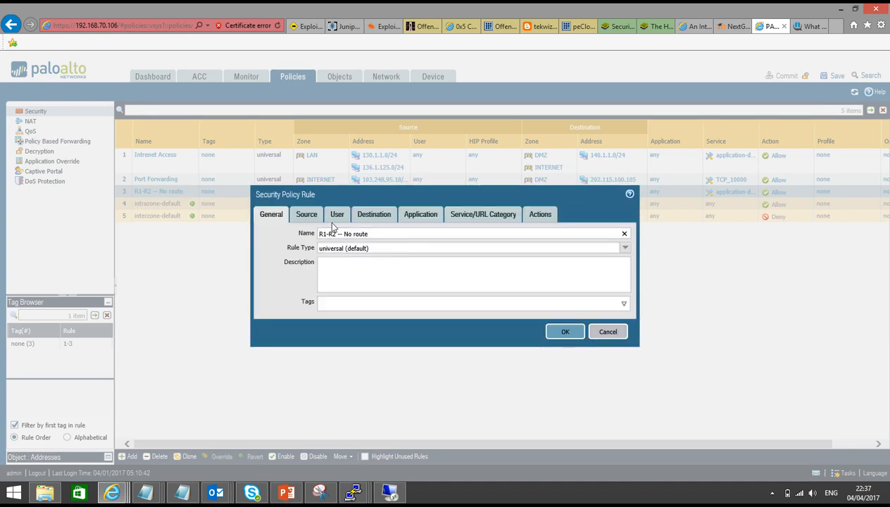
Append /32 so the destination reads 136.1.125.239/32, then save the rule.
left_click(307, 217)
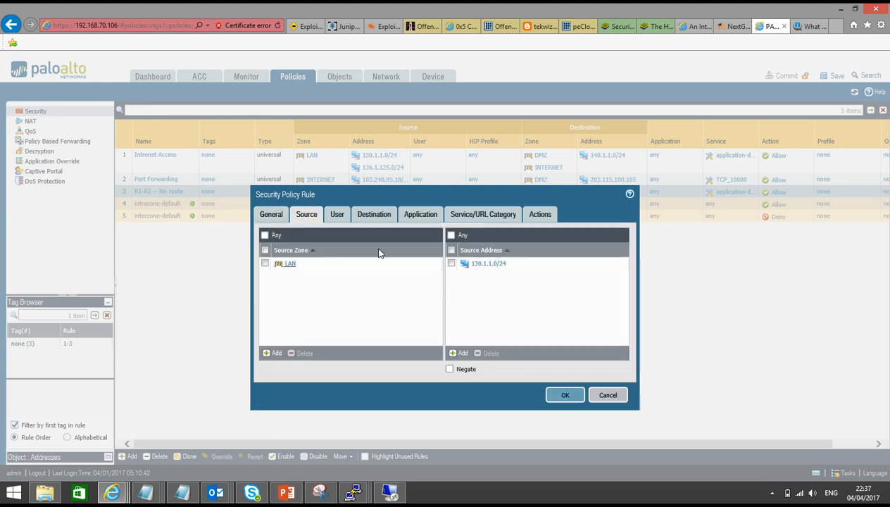
left_click(380, 217)
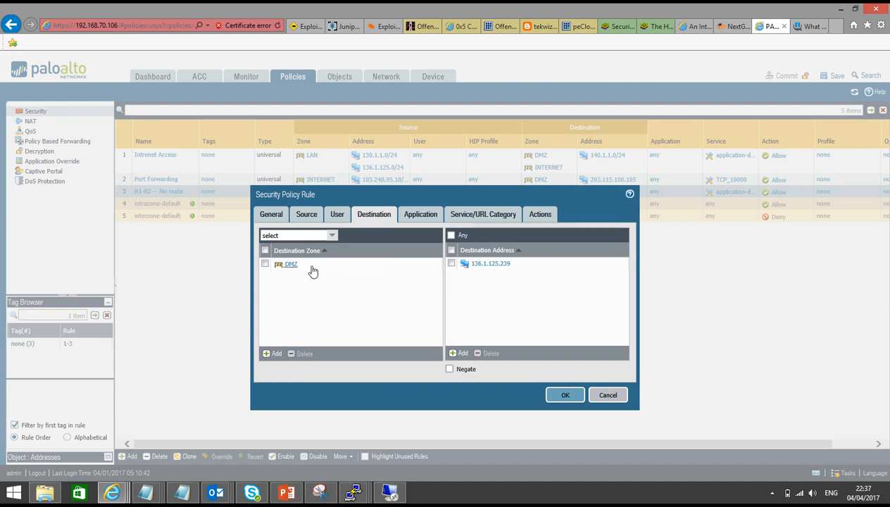
left_click(485, 263)
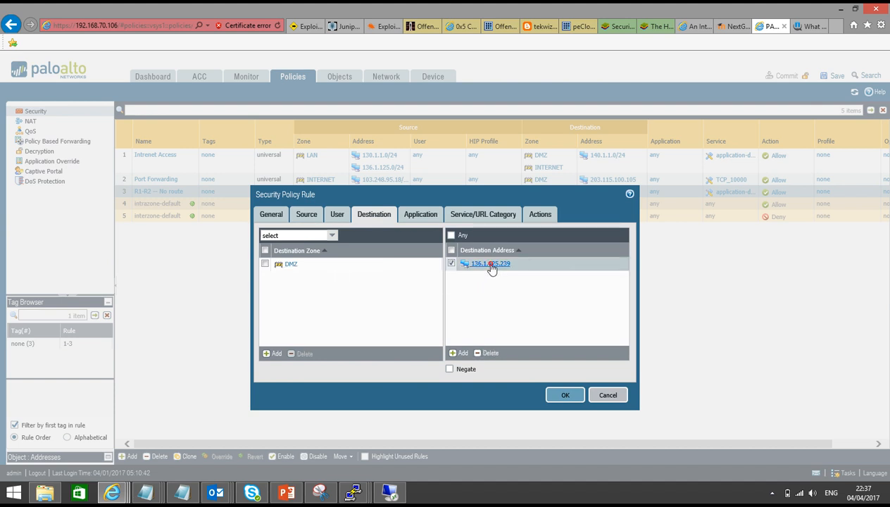
type("/32")
left_click(367, 304)
left_click(412, 214)
left_click(374, 216)
left_click(414, 215)
left_click(476, 216)
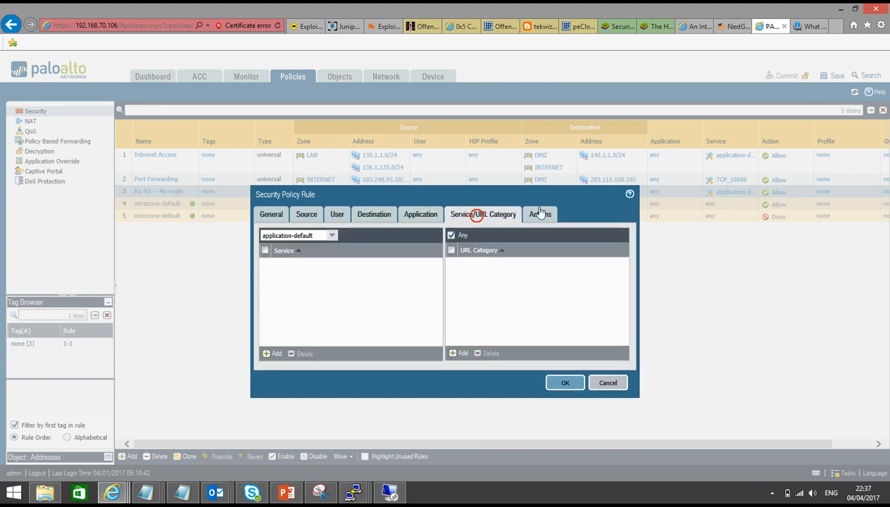
left_click(540, 214)
left_click(564, 374)
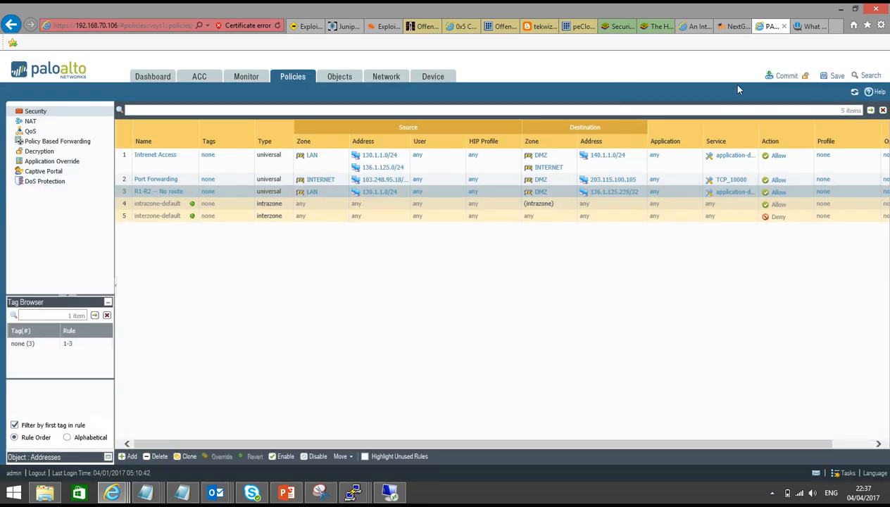
Commit the running configuration and close the status window once it finishes.
left_click(783, 76)
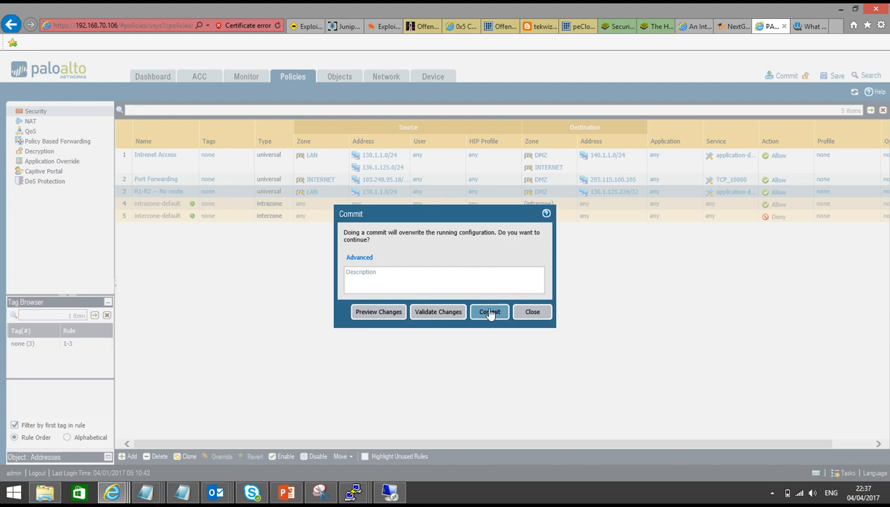
left_click(490, 312)
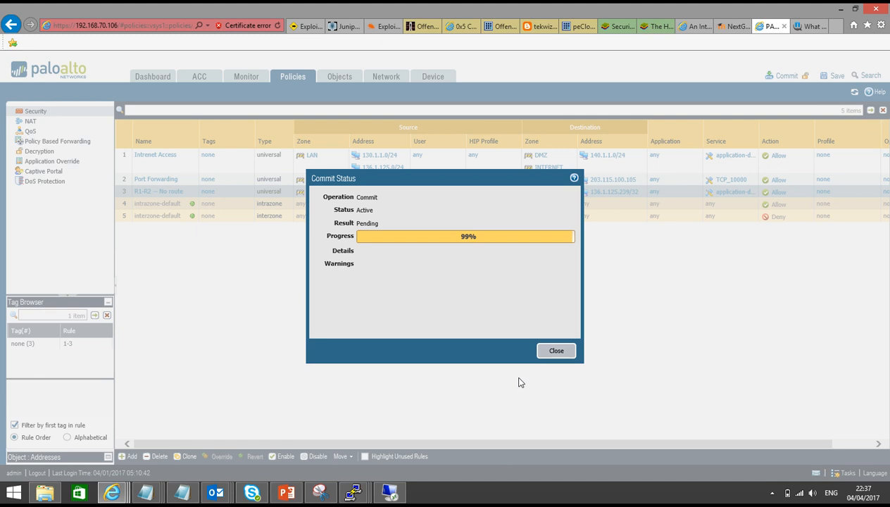
left_click(556, 351)
On the vyos router, ping 136.1.125.239 from interface 130.1.1.1, then switch to the PA-VM session.
left_click(355, 492)
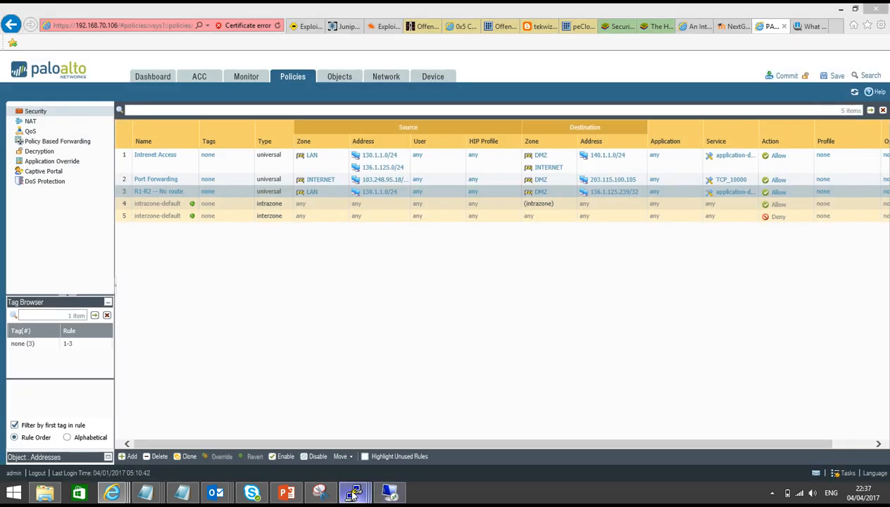
left_click(164, 422)
key("Return")
key("Return")
key("Return")
key("Return")
key("Return")
key("Return")
key("Return")
key("Return")
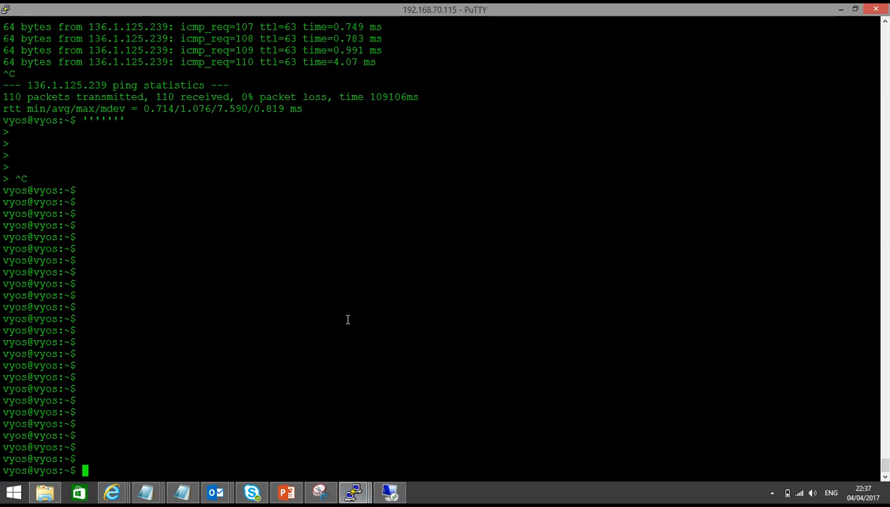
type("pi")
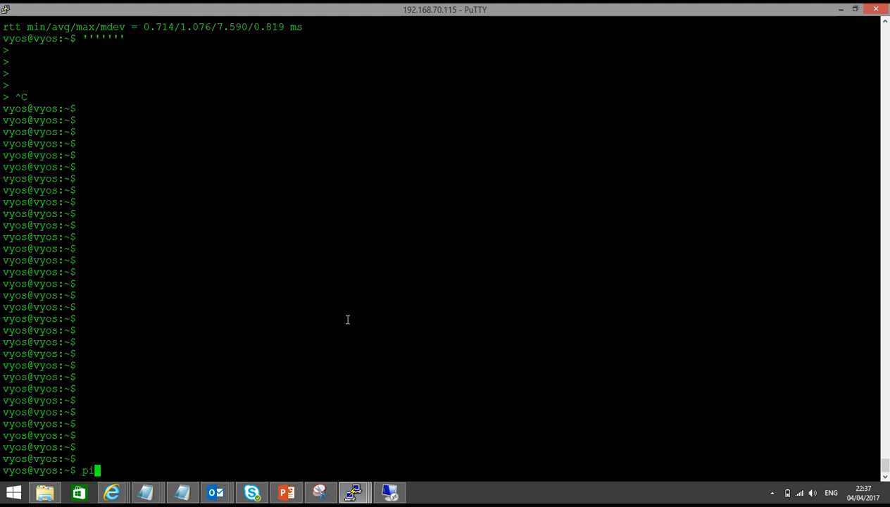
type("ng 136")
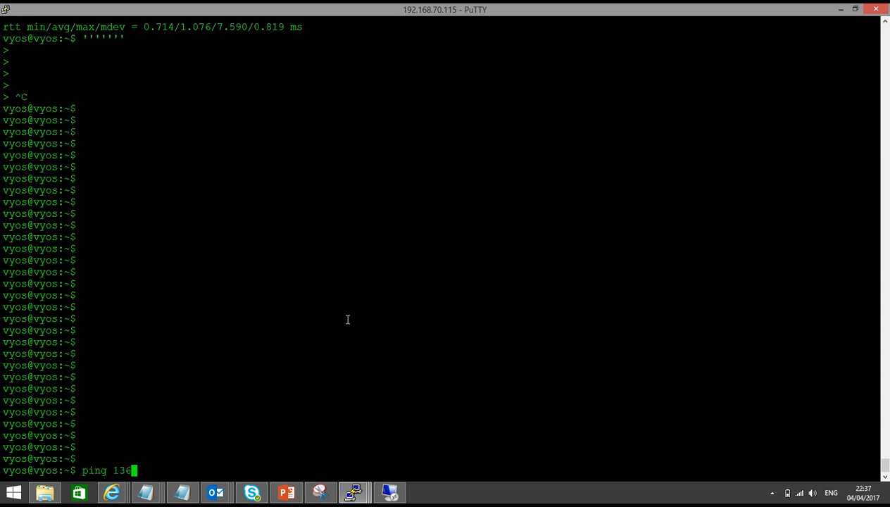
type(".1.125.239 int")
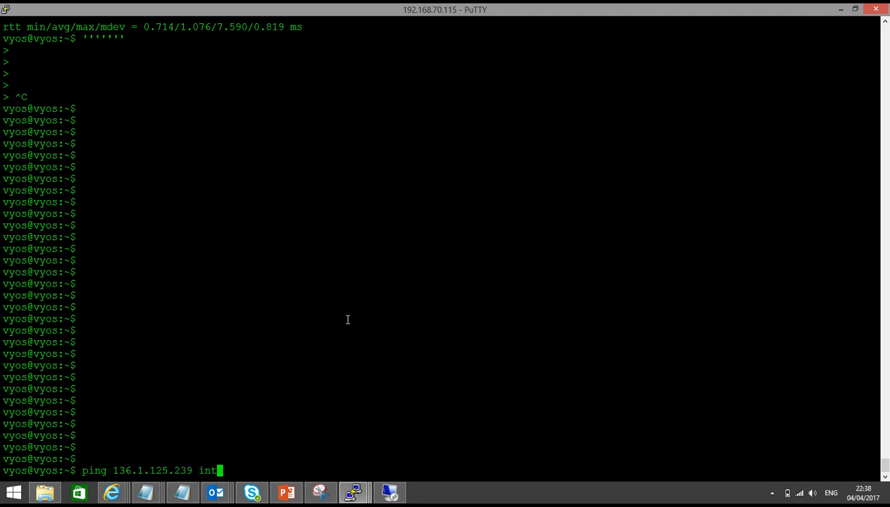
type("erface 15")
key("BackSpace")
type("30.1.1.1")
key("Return")
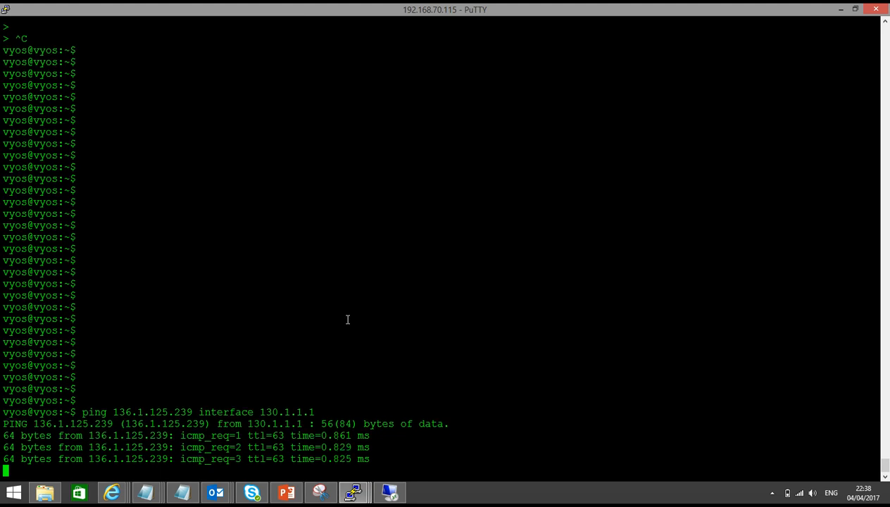
mouse_move(353, 492)
left_click(392, 441)
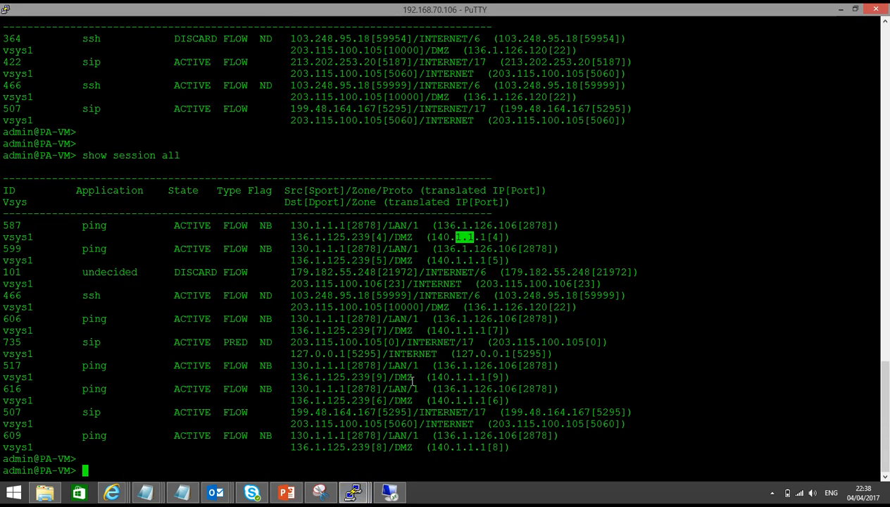
Rerun show session all and highlight session 704's 130.1.1.1, 136.1.125.239, 136.1.126.106 and 140.1.1.1.
key("Return")
key("Up")
key("Return")
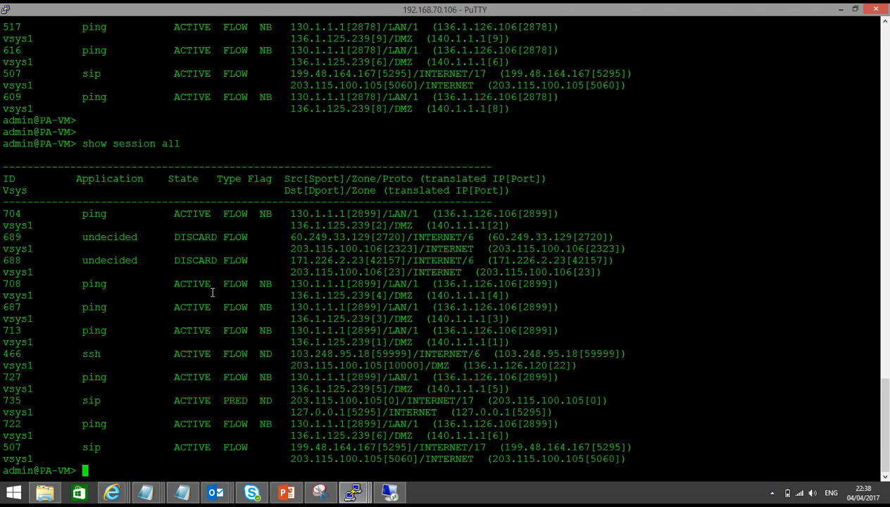
left_click_drag(292, 213, 345, 212)
left_click_drag(285, 225, 357, 224)
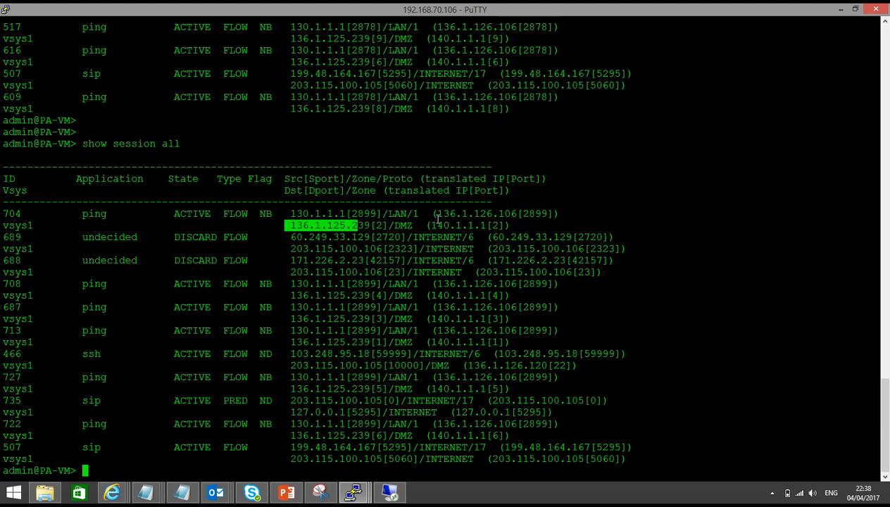
left_click_drag(435, 212, 512, 209)
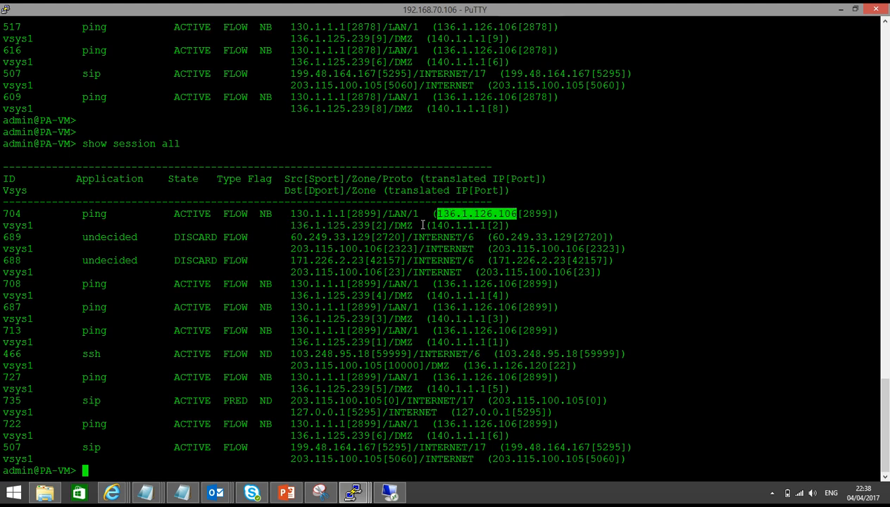
left_click_drag(437, 225, 474, 225)
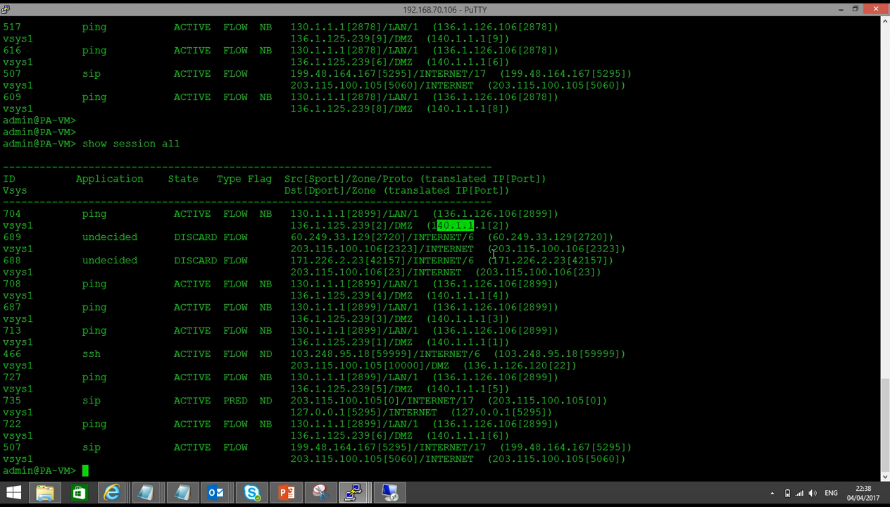